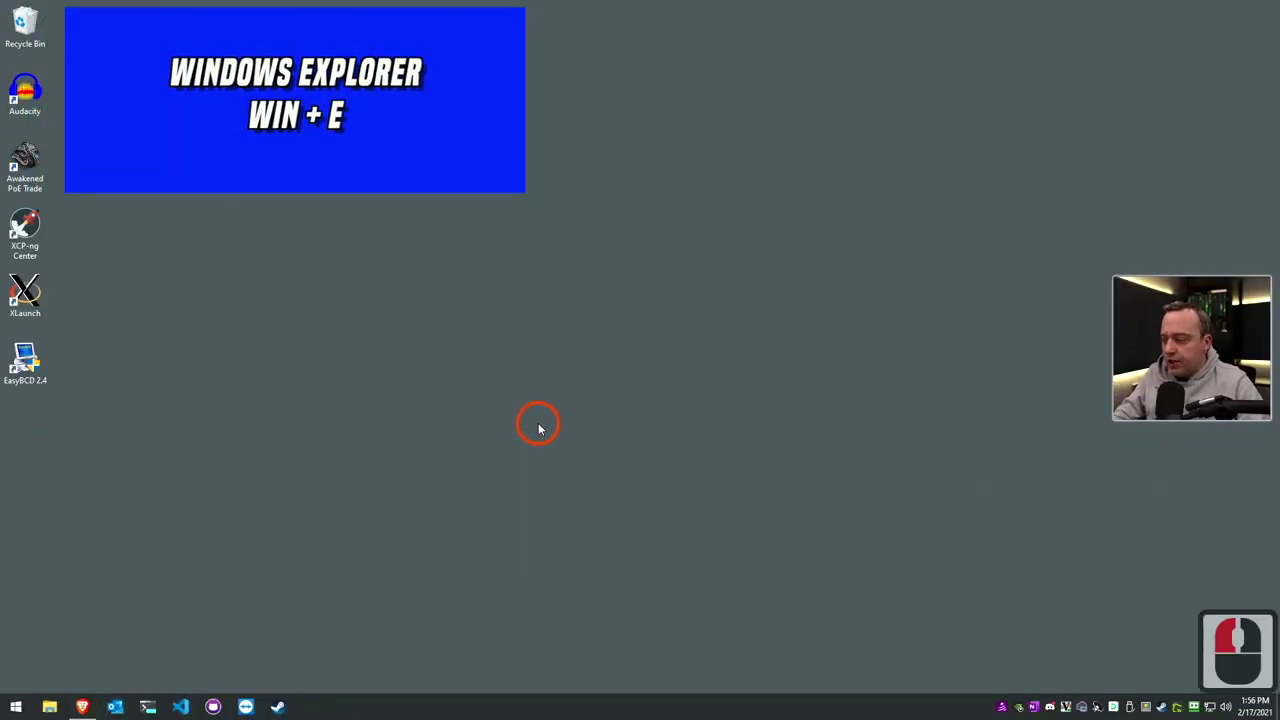
Step: Open a File Explorer window and snap it to the left half of the desktop, dismissing the suggestion for the other half
key("super+e")
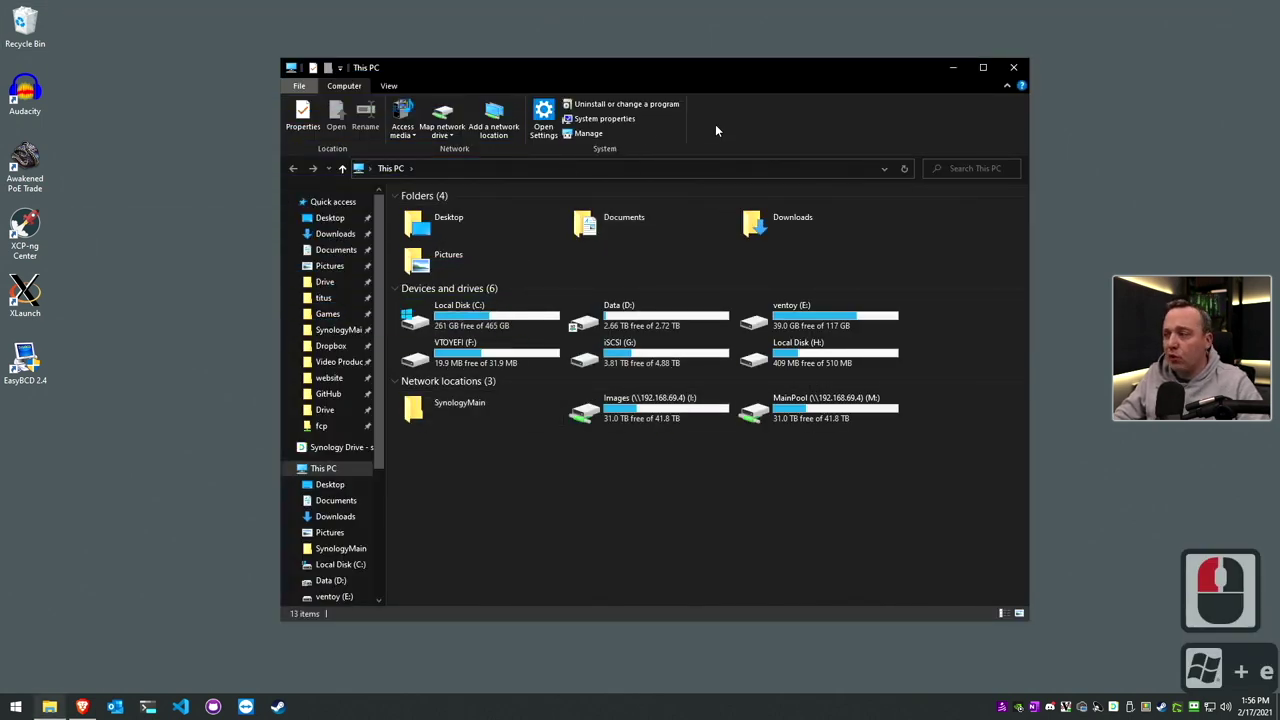
left_click_drag(640, 68, 688, 59)
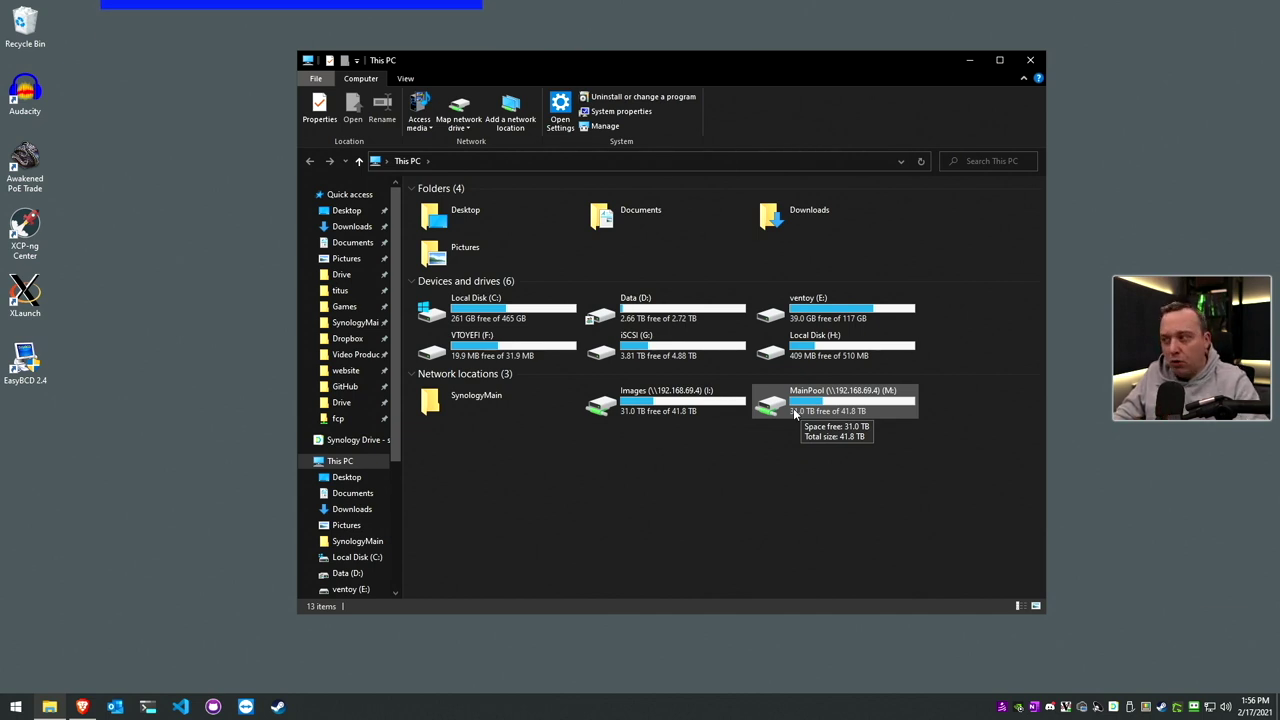
key("super+Left")
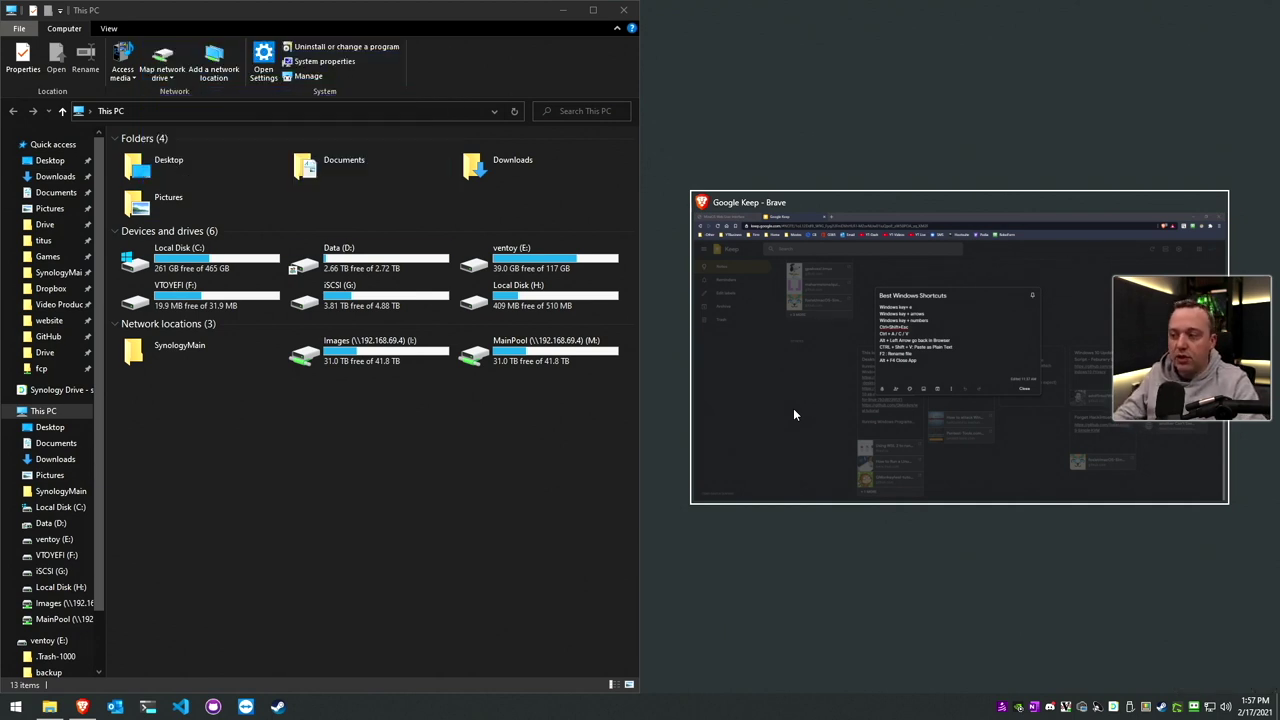
key("Escape")
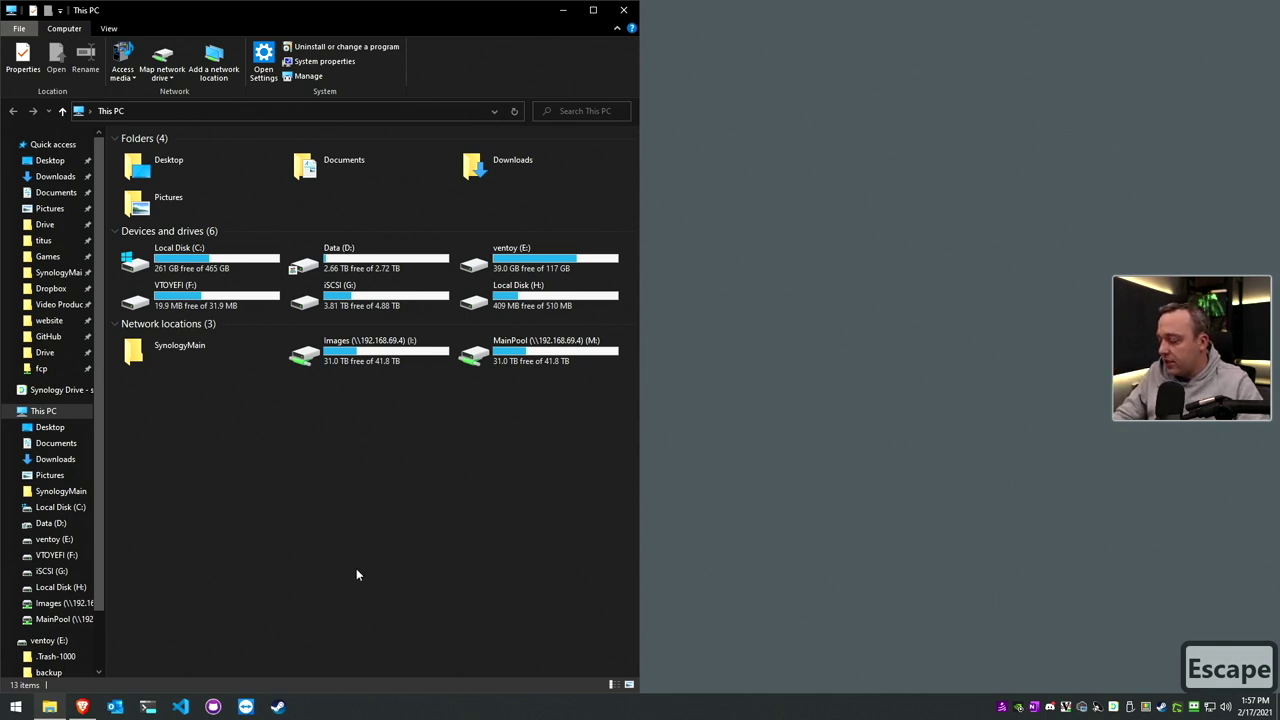
Step: Open a second File Explorer window and snap it to the right half of the desktop
key("super+e")
left_click(752, 505)
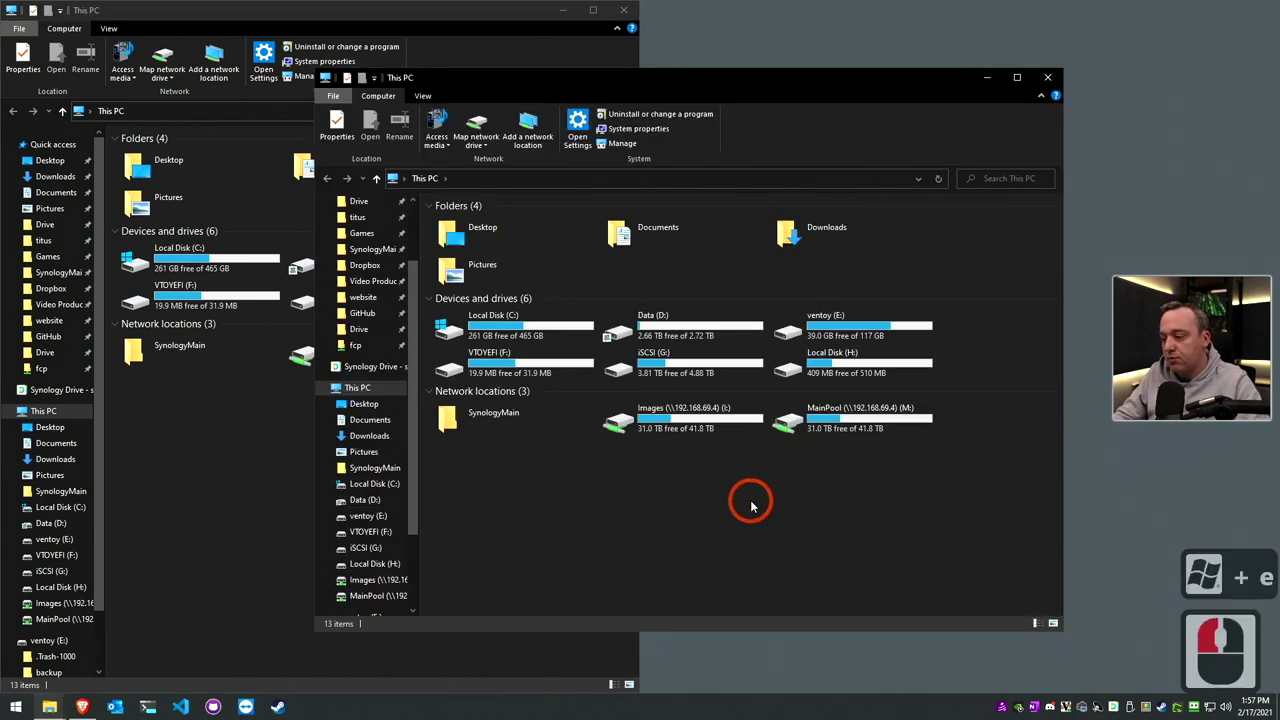
key("super+Right")
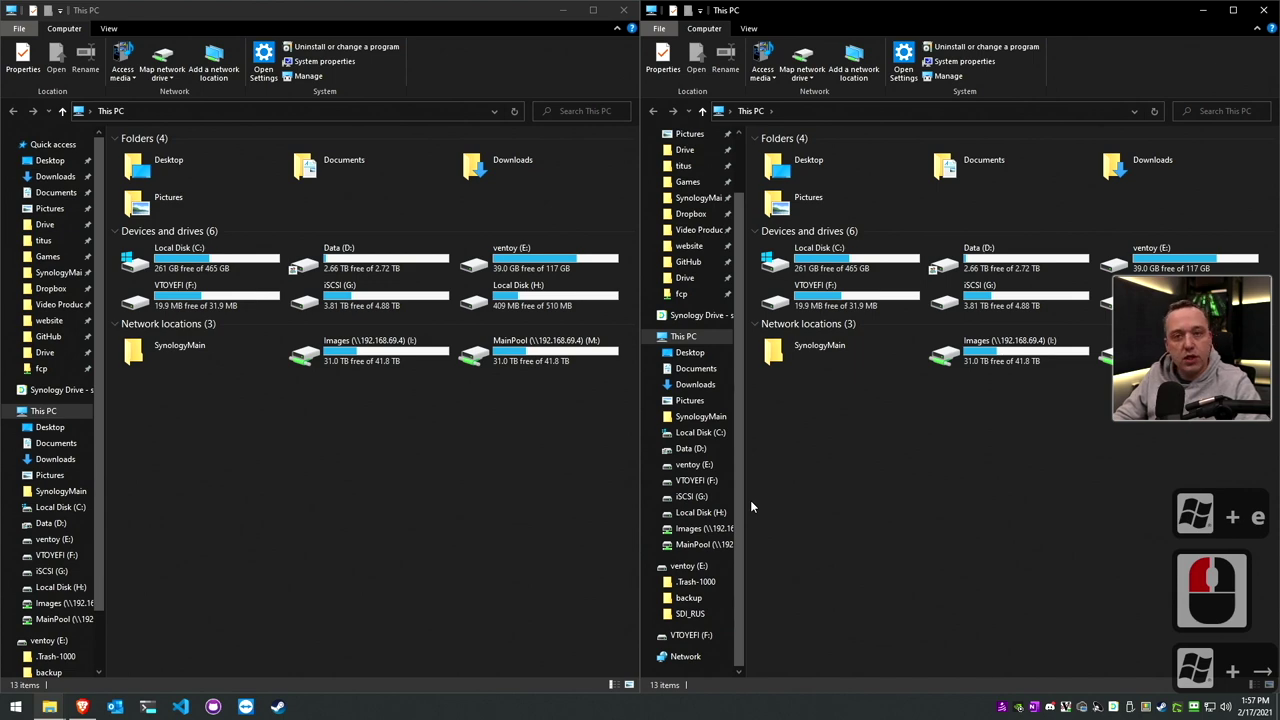
Step: Swap the two File Explorer windows by snapping the right-hand one to the left half and filling the right half with the other
left_click_drag(337, 20, 903, 94)
left_click(975, 11)
key("super+Left")
key("super+Left")
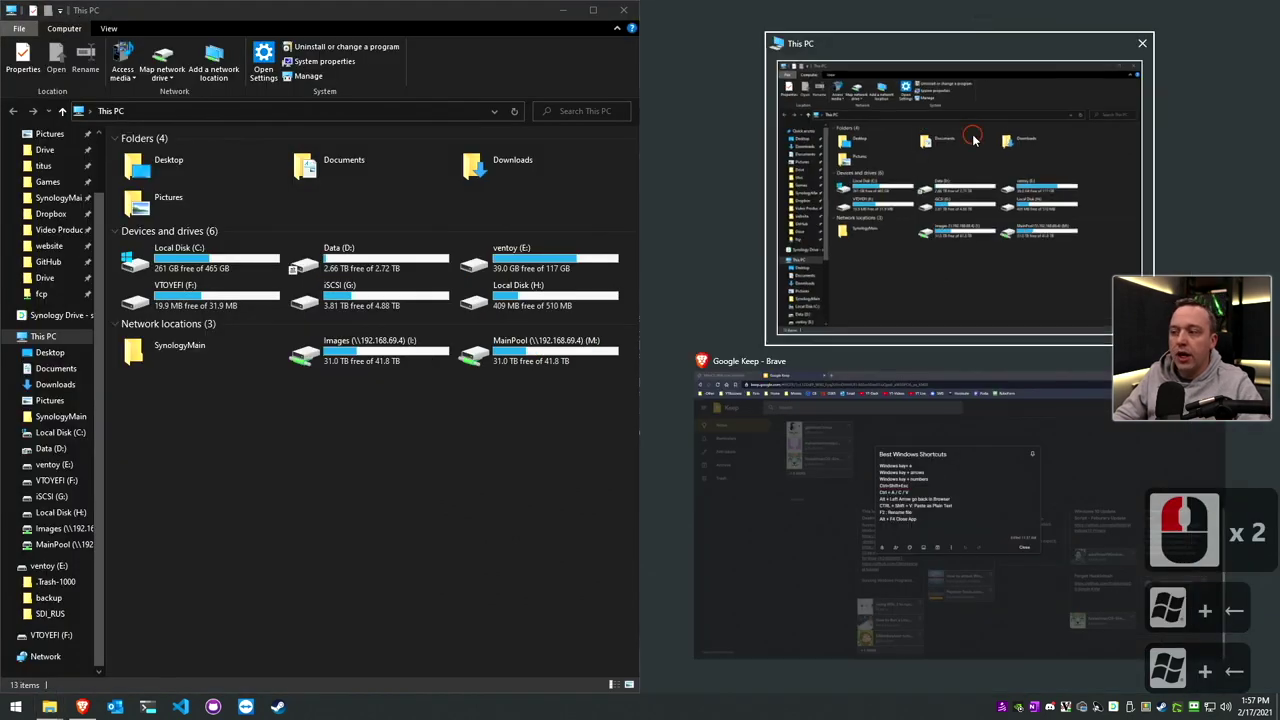
left_click(929, 134)
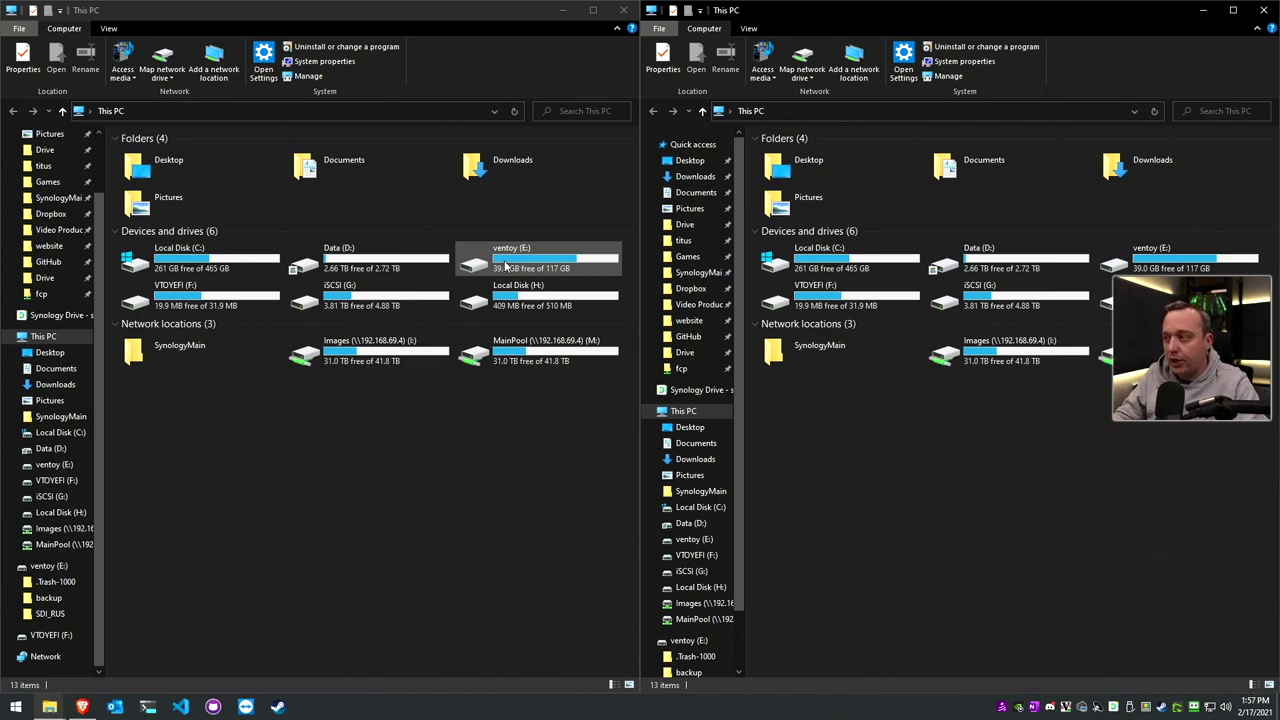
Step: Pull the right-hand File Explorer window free of its snapped position, maximize it and restore it to its floating size
left_click_drag(945, 12, 688, 120)
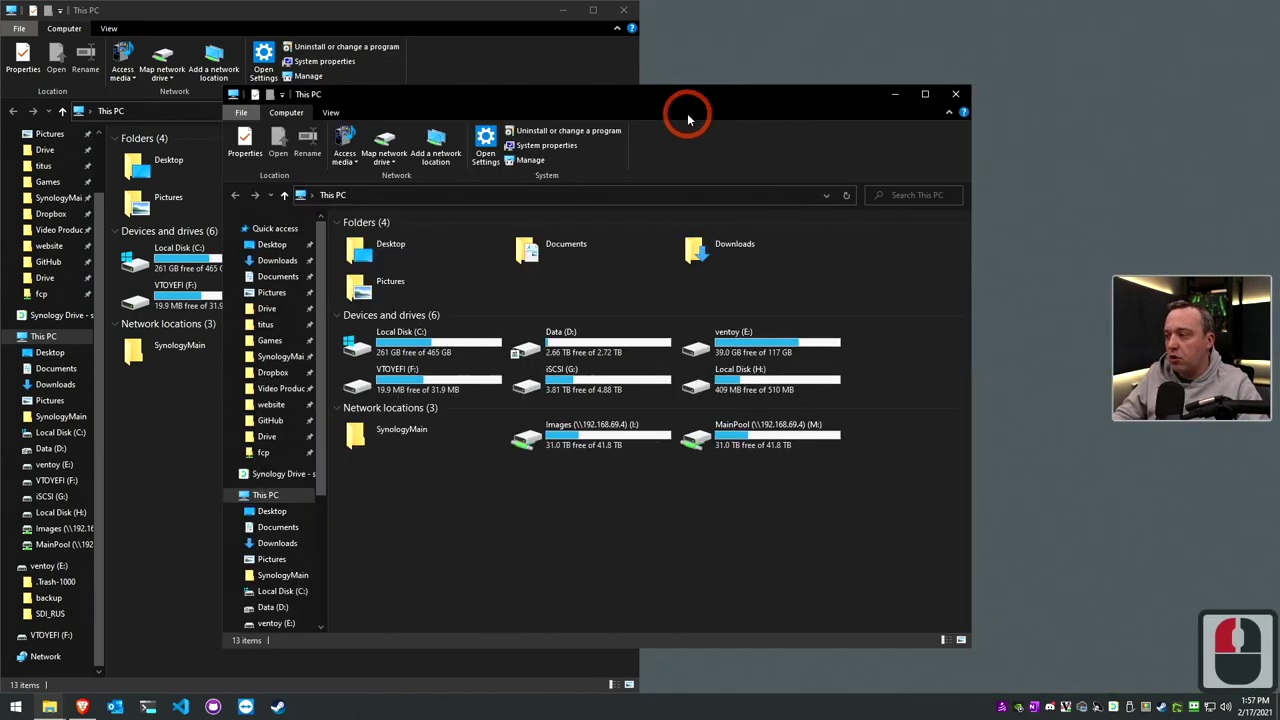
key("super+Up")
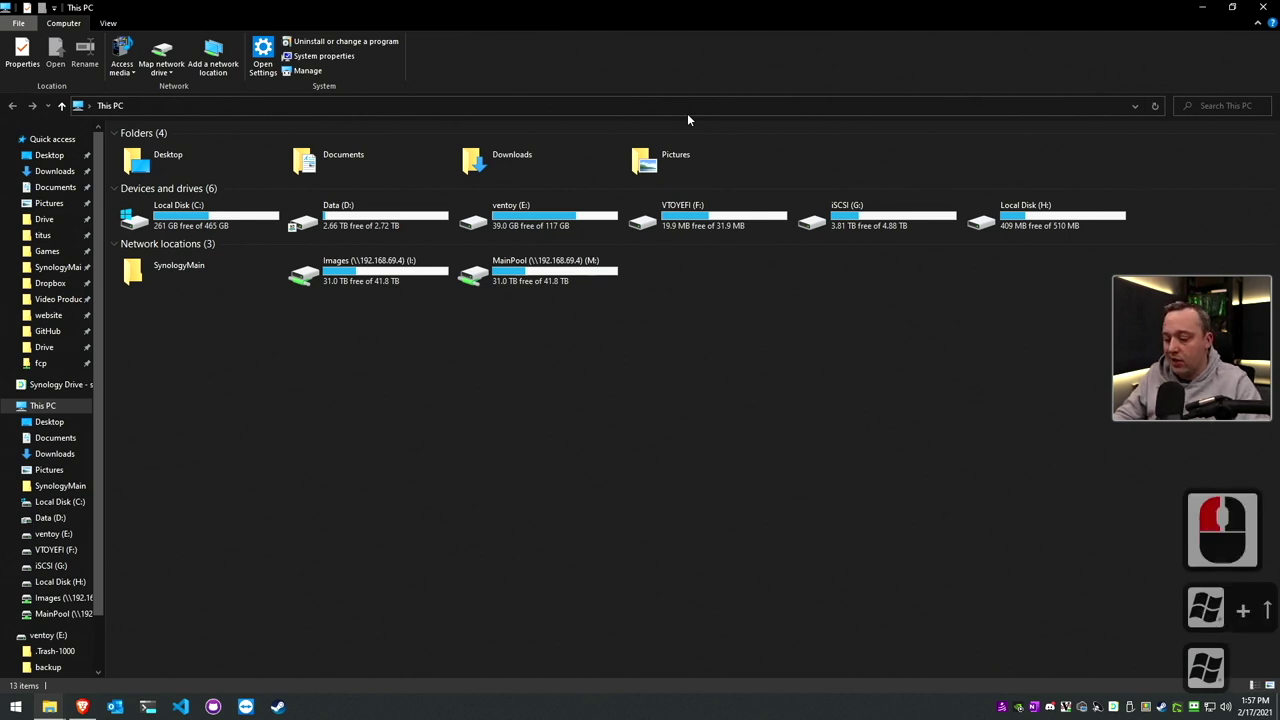
key("super+Down")
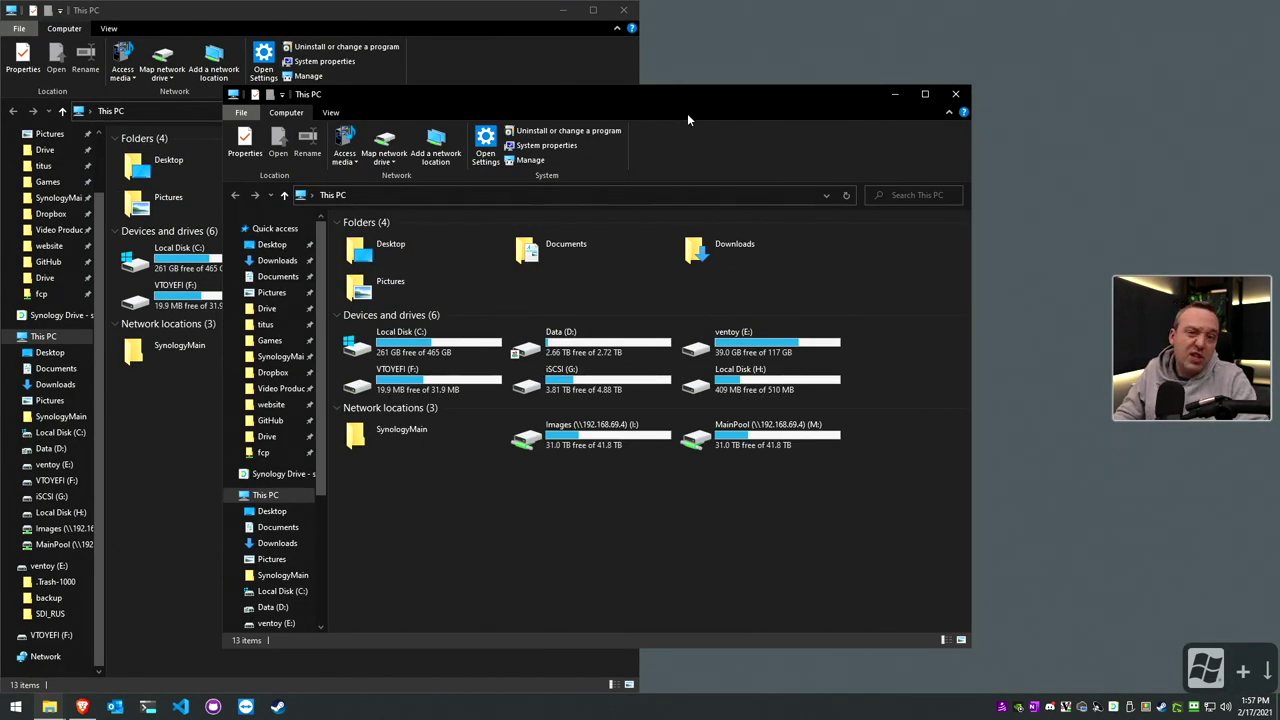
Step: Minimize both File Explorer windows to clear the desktop
key("super+Down")
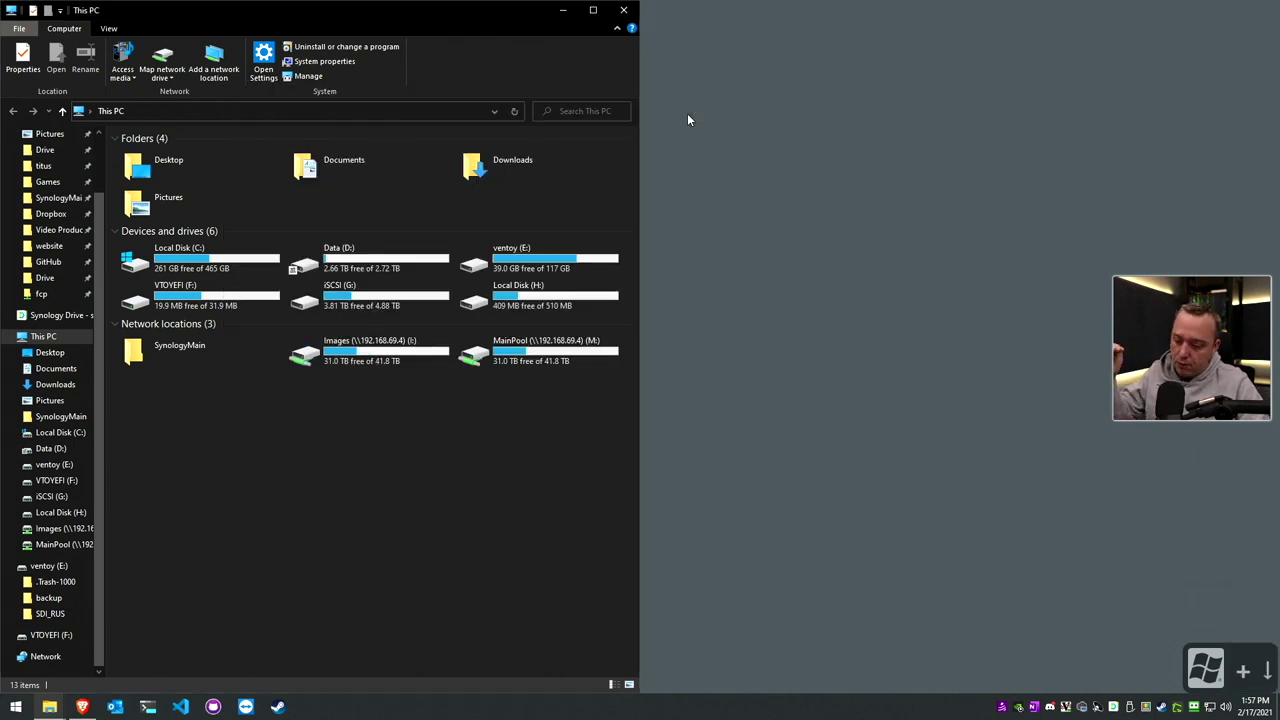
key("super+Down")
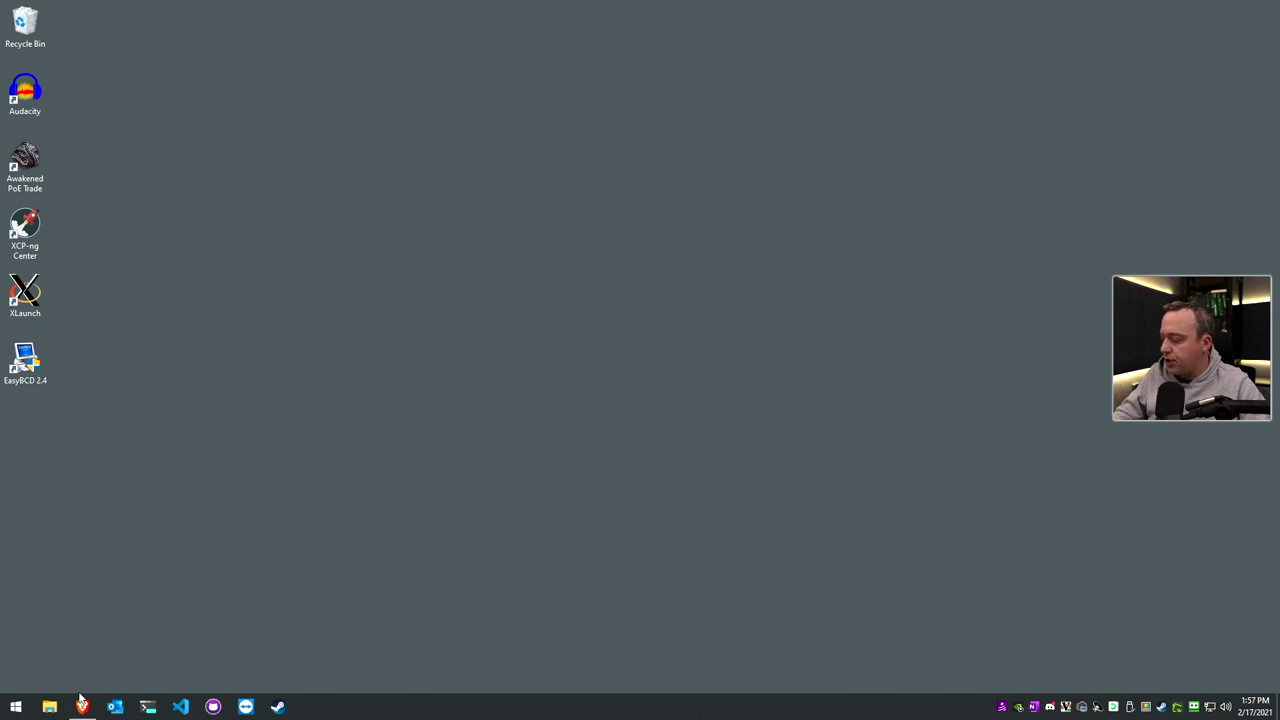
Step: Launch File Explorer as the first pinned taskbar application
left_click(150, 707)
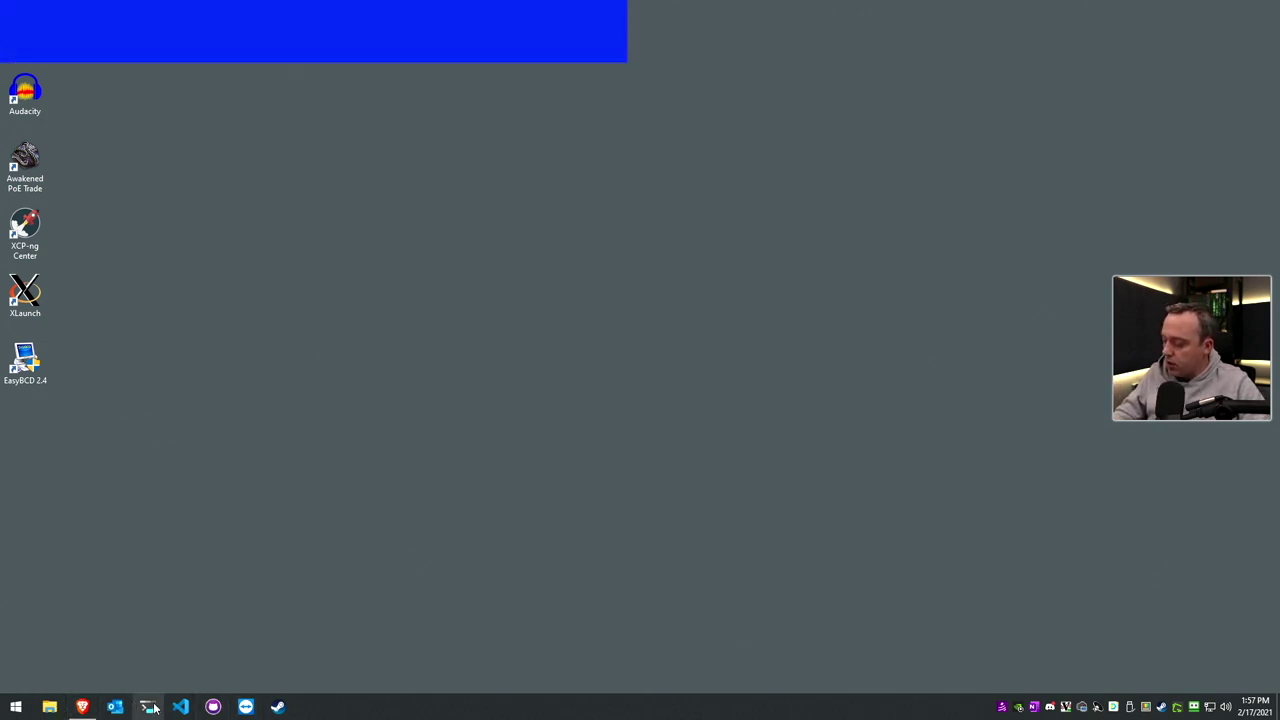
double_click(50, 707)
key("super+1")
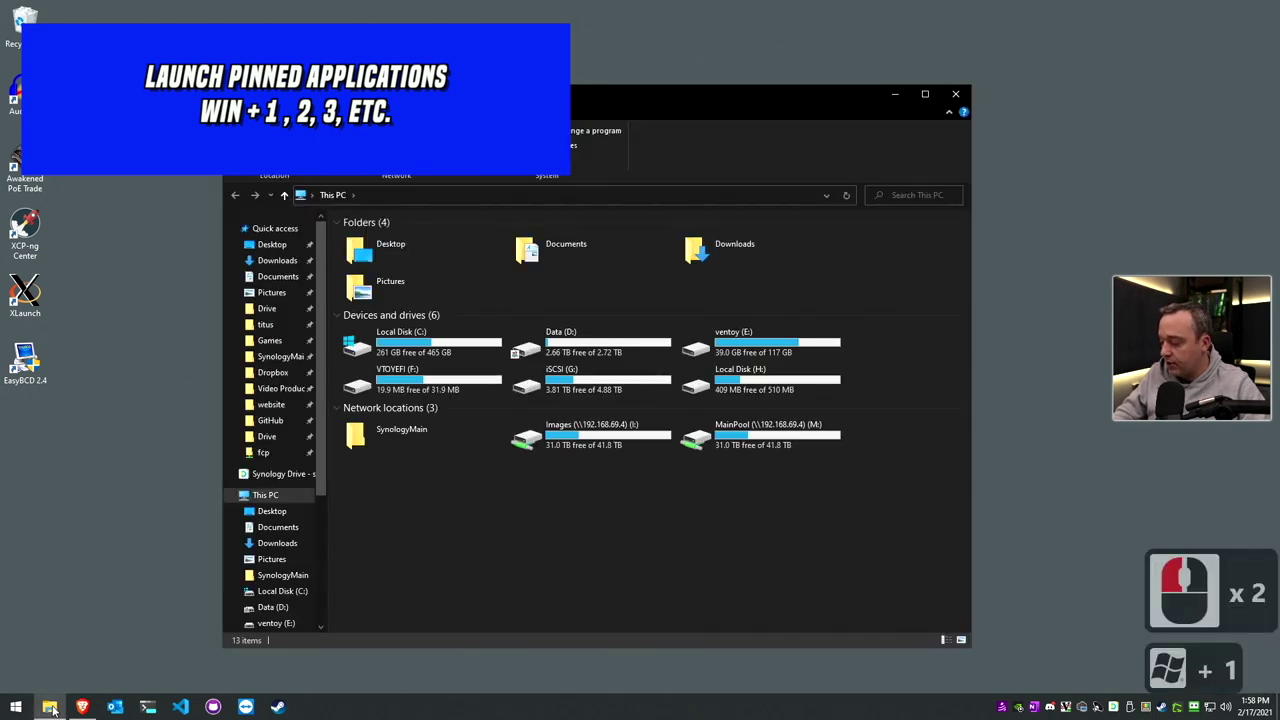
Step: Launch the fourth and fifth pinned taskbar applications, the terminal and Visual Studio Code
mouse_move(85, 710)
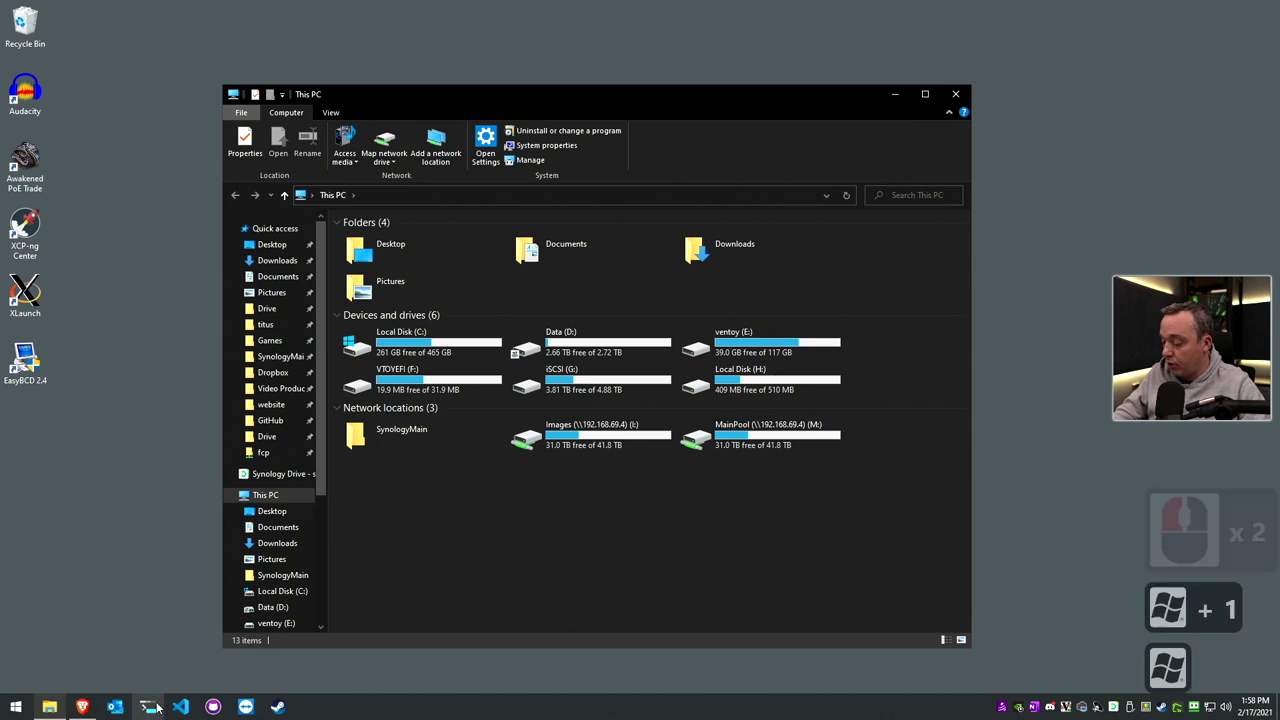
key("super+4")
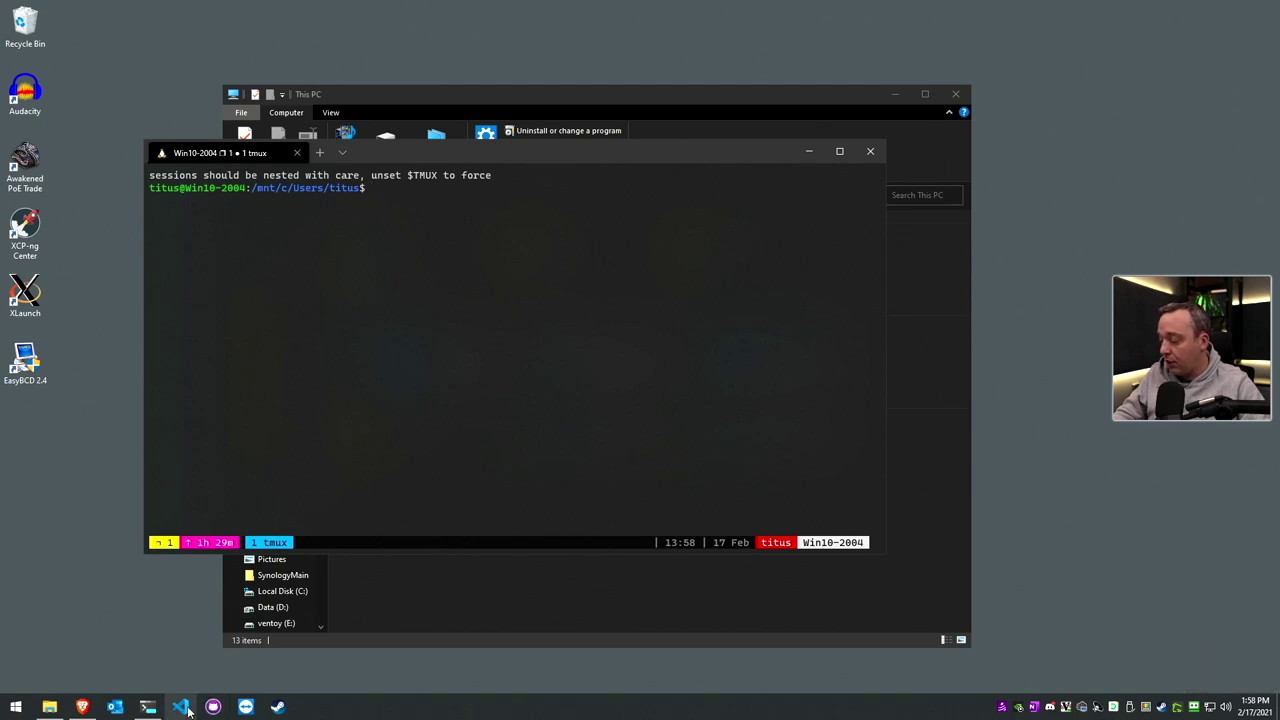
key("super+5")
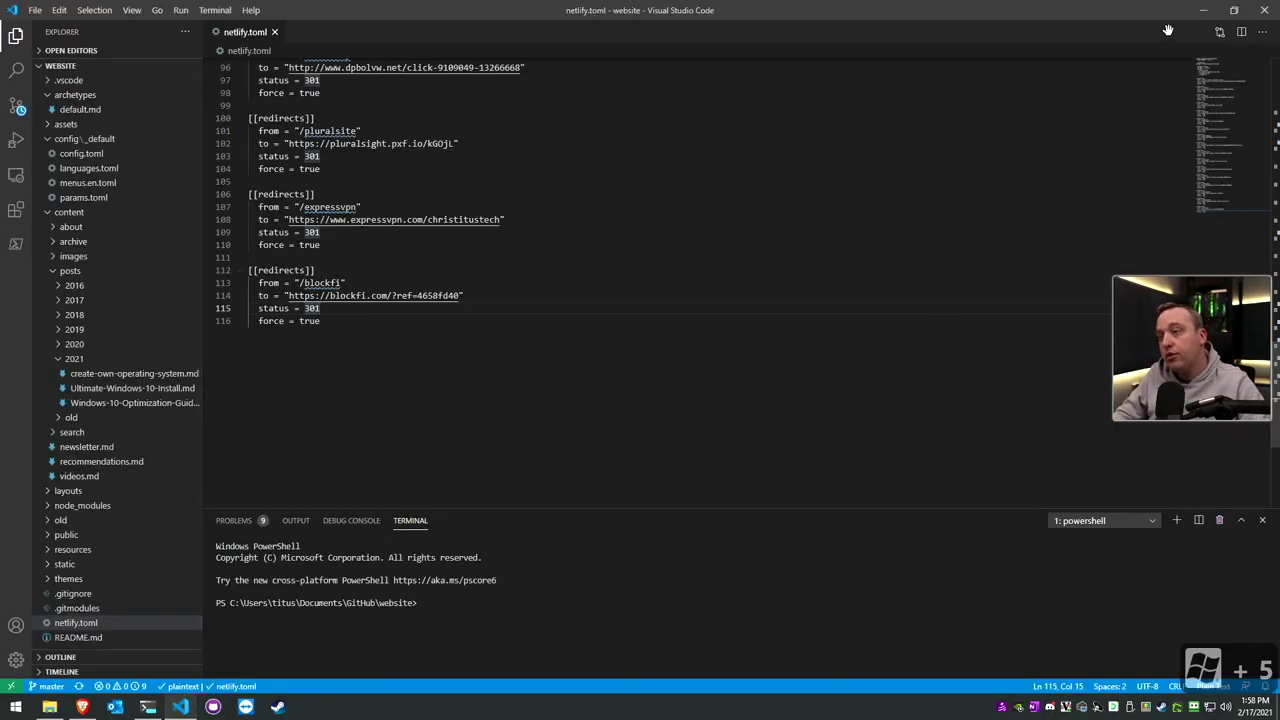
Step: Close Visual Studio Code and the terminal window
left_click(1263, 10)
left_click(757, 251)
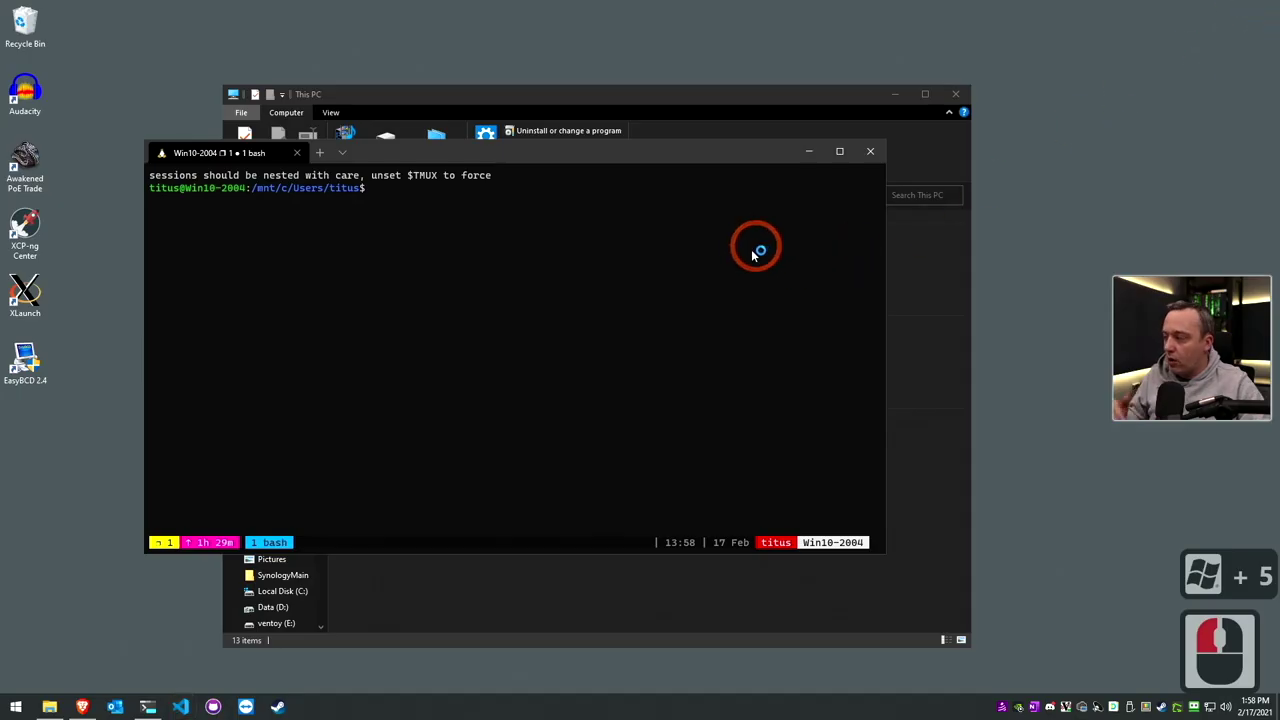
left_click(872, 153)
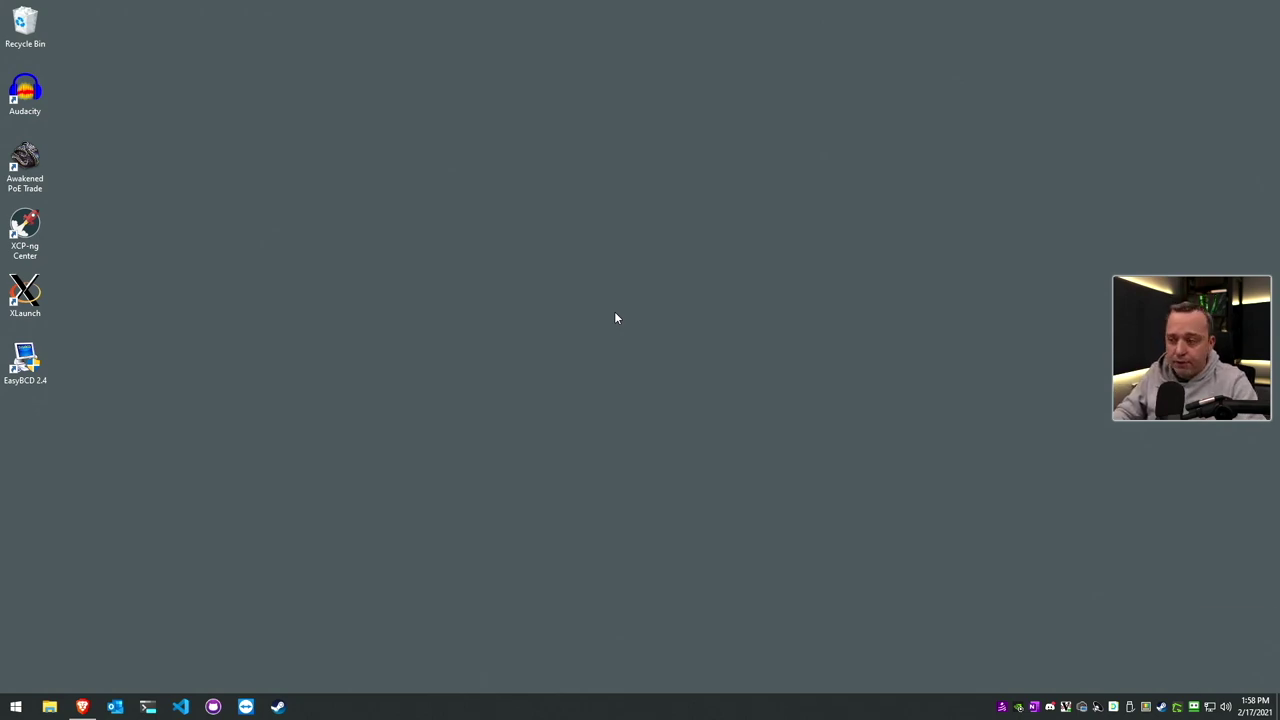
Step: Bring up the Windows security options screen and cancel it, and open Task Manager directly and close it
key("ctrl+alt+Delete")
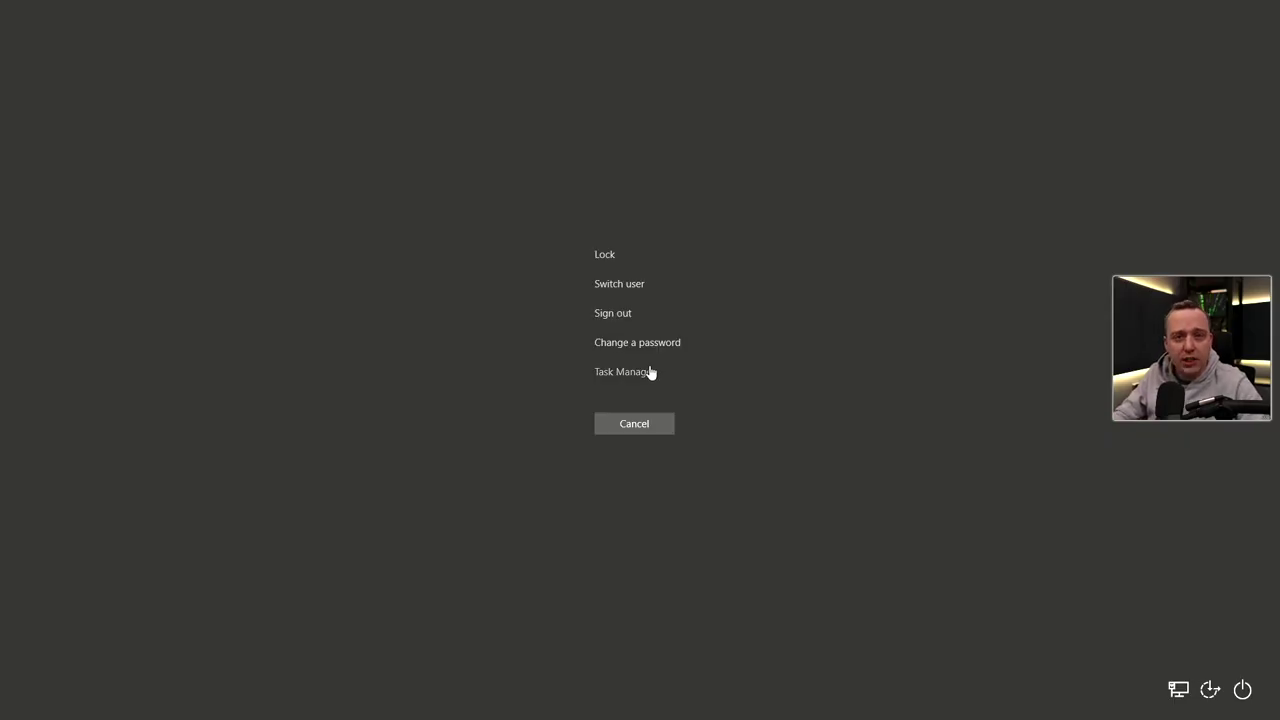
left_click(637, 424)
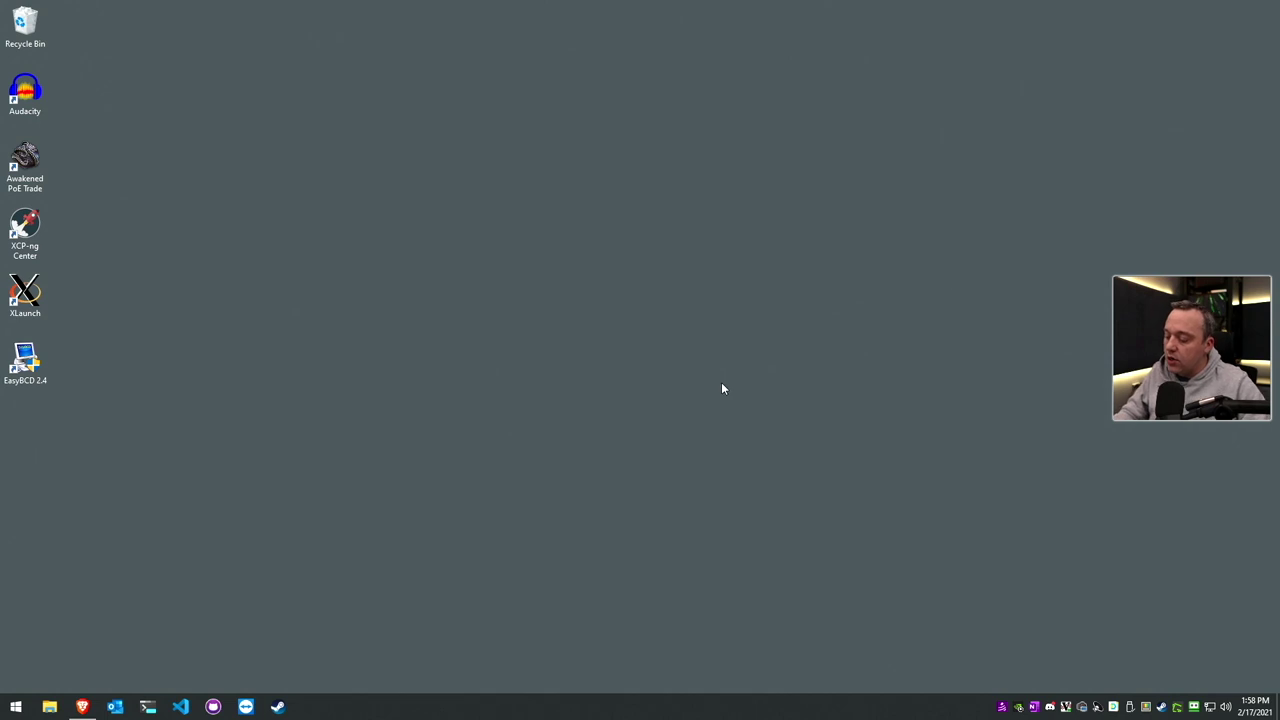
key("ctrl+shift+Escape")
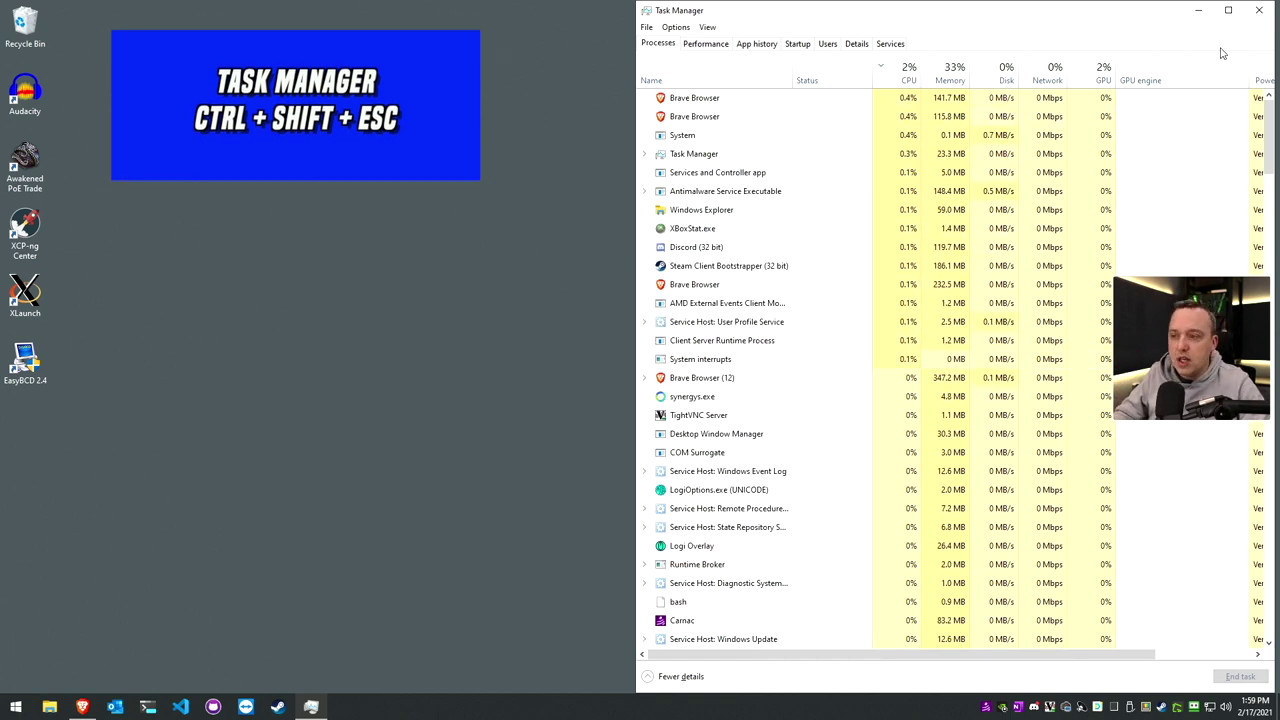
left_click(1259, 12)
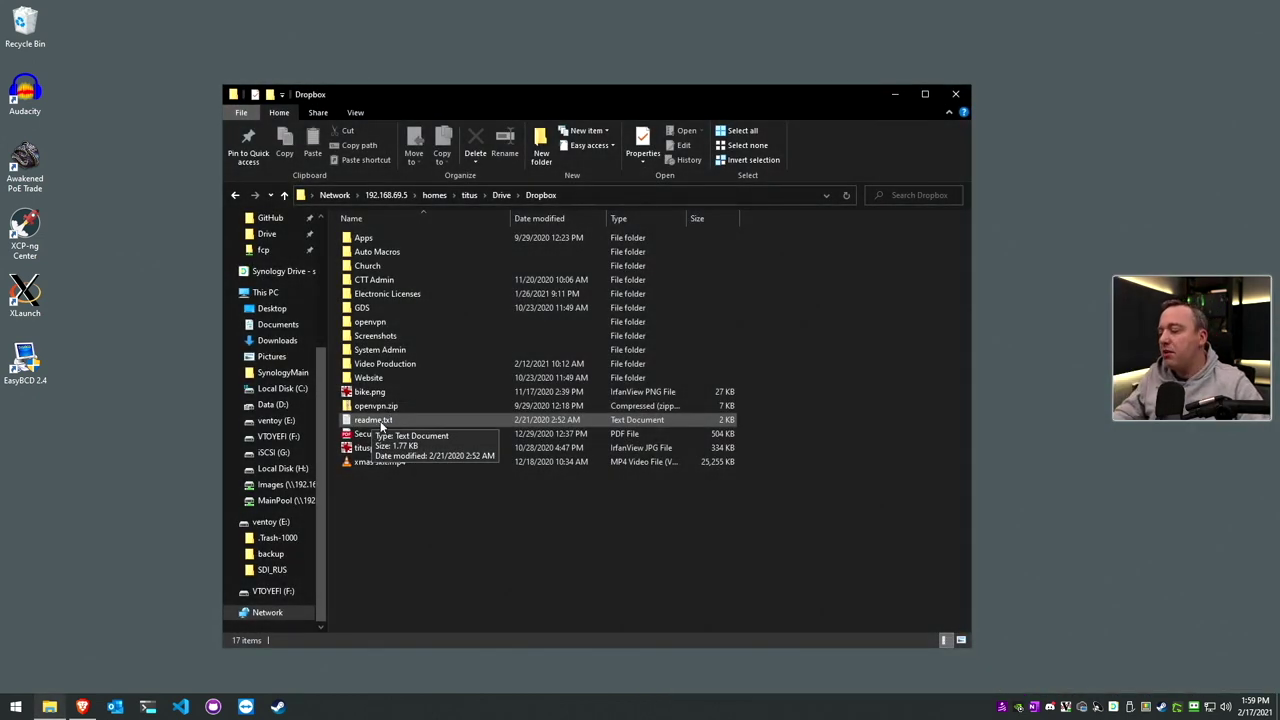
Step: Open readme.txt from the Dropbox folder in Notepad and copy its entire text
double_click(379, 421)
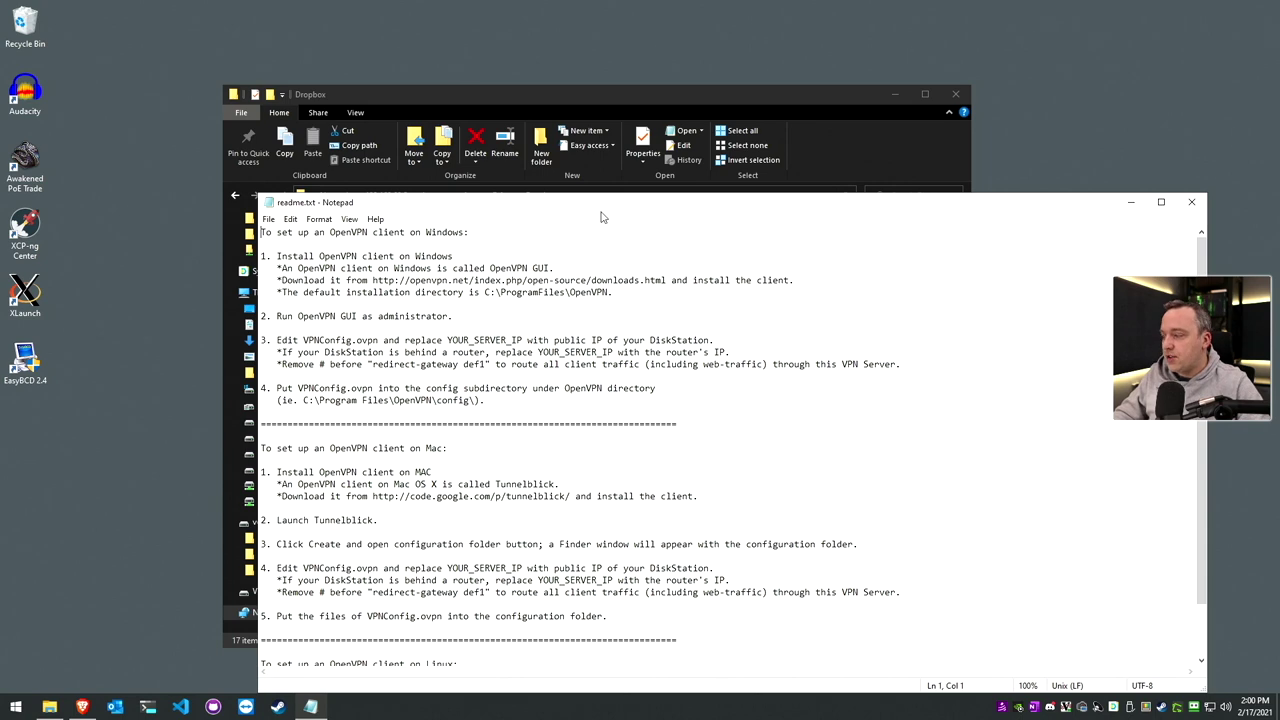
left_click_drag(601, 216, 531, 112)
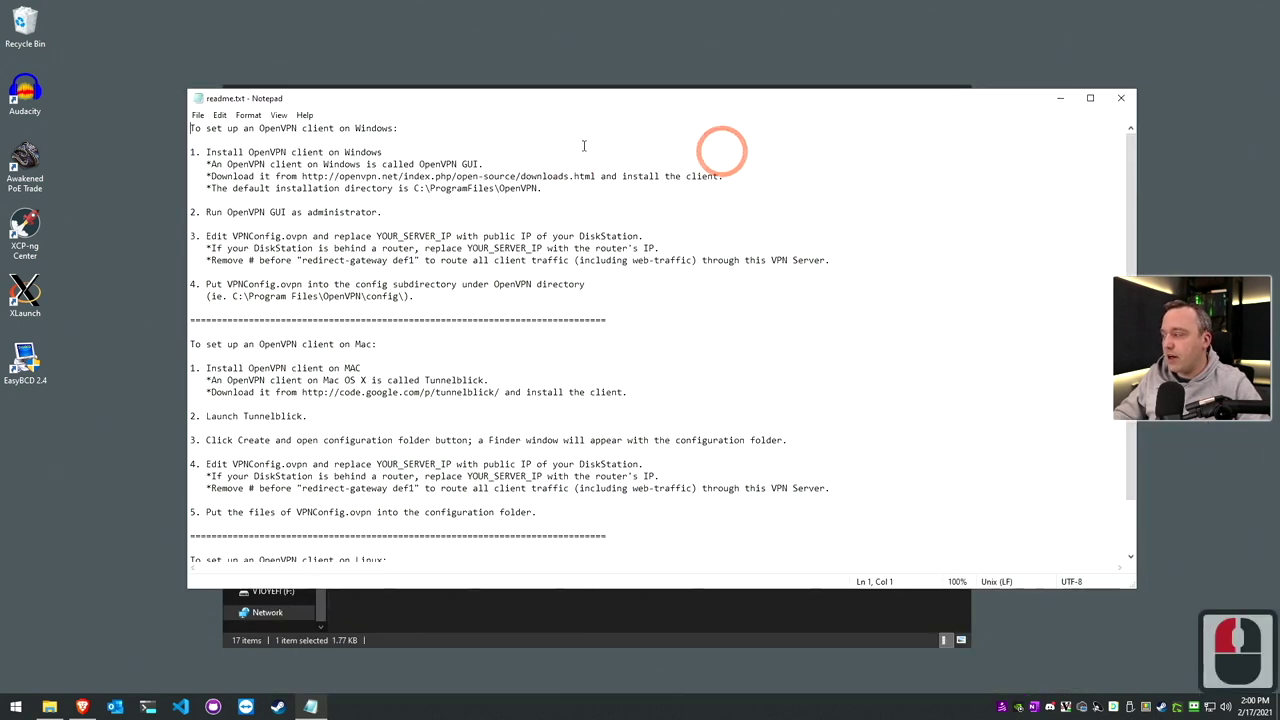
left_click(525, 236)
key("ctrl+a")
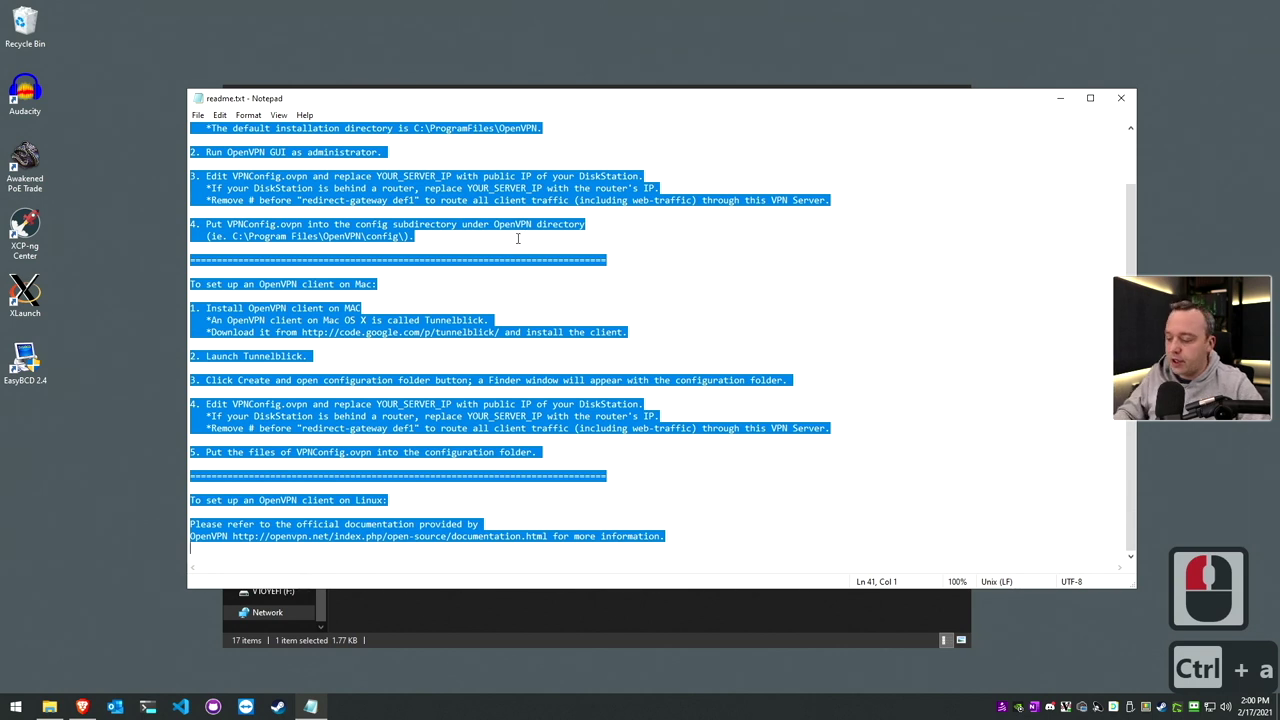
key("ctrl+c")
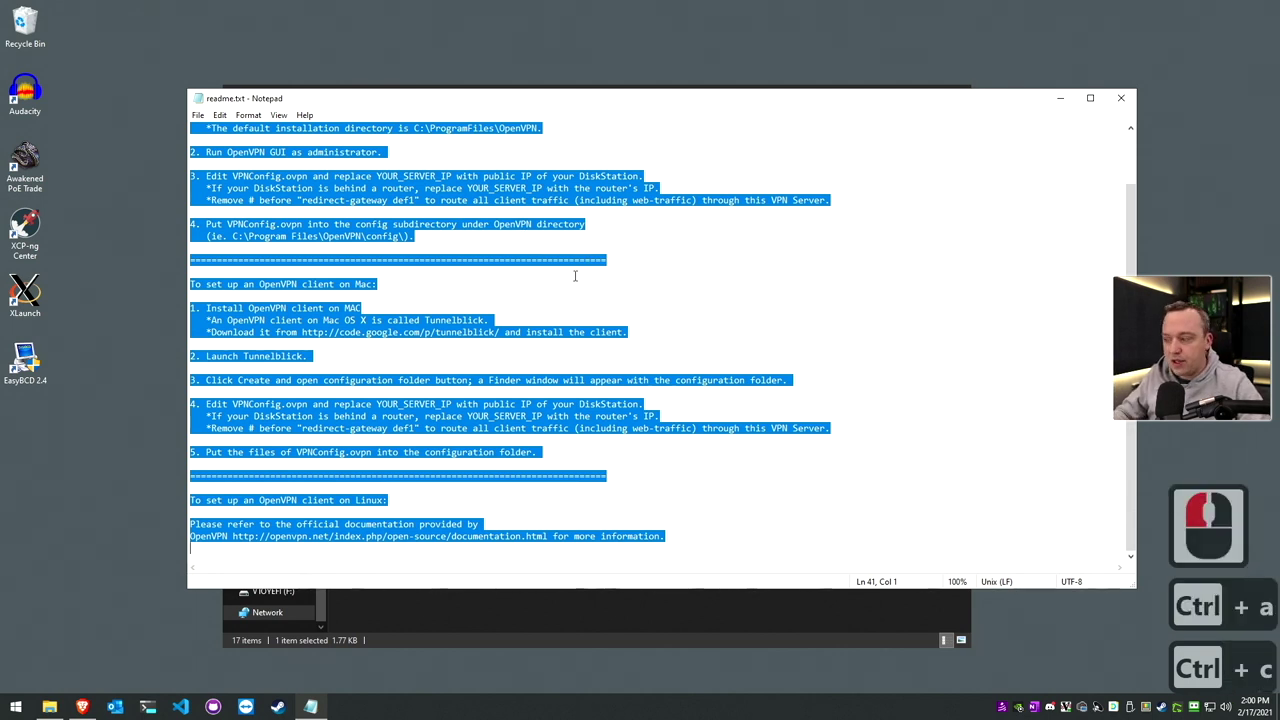
Step: Create a new blank Notepad document and paste the copied readme text into it
left_click(198, 115)
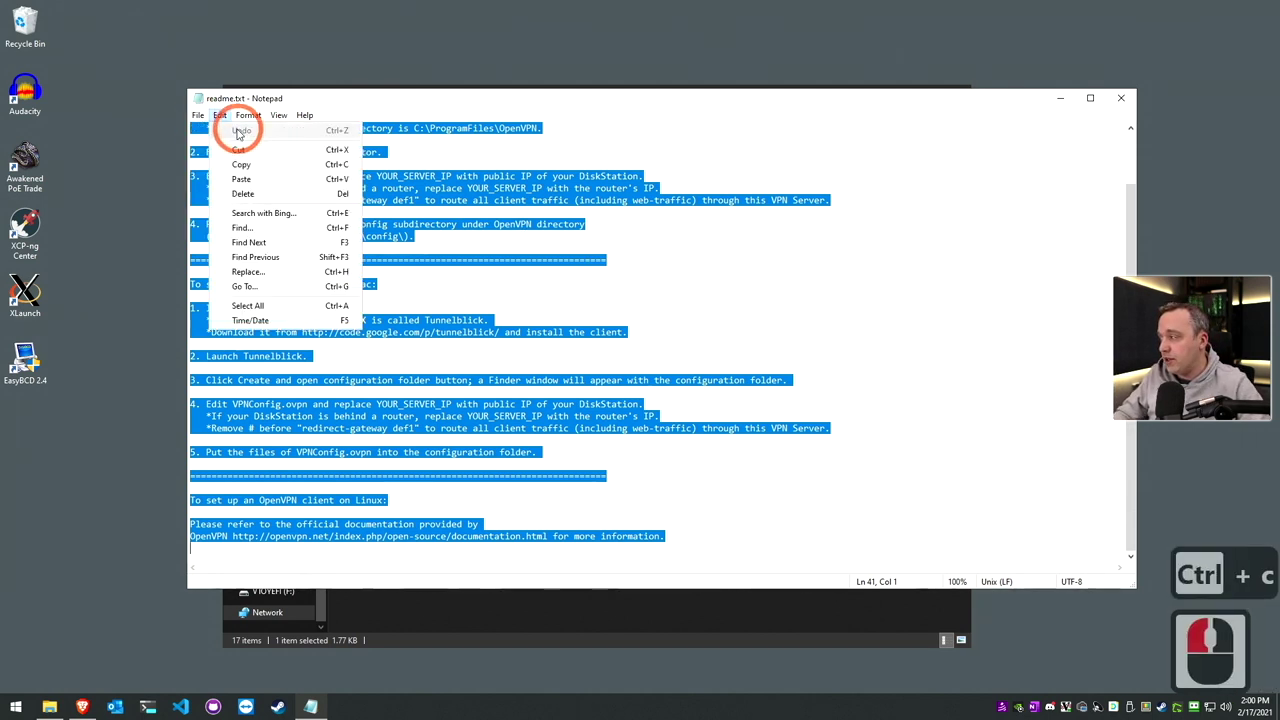
left_click(205, 130)
left_click(500, 277)
key("ctrl+v")
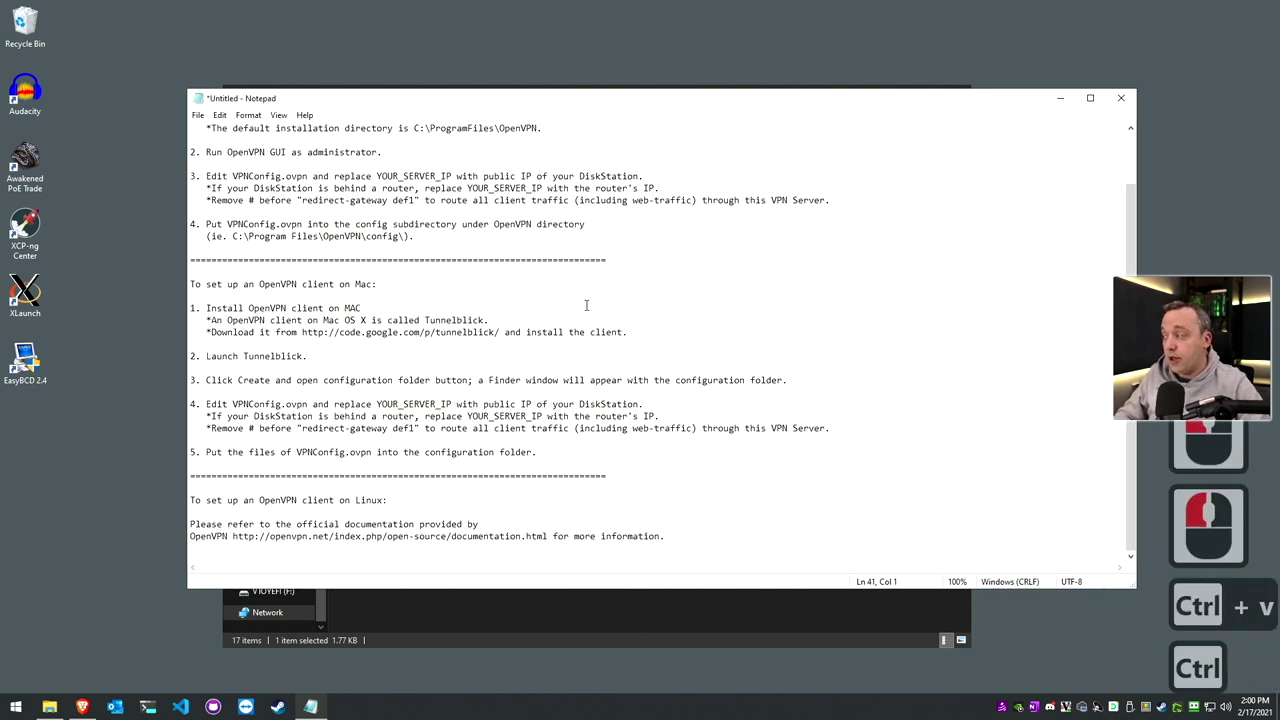
Step: Replace the whole text of the new document with four consecutive pastes of the copied readme text
key("ctrl+a")
key("ctrl+v")
key("ctrl+v")
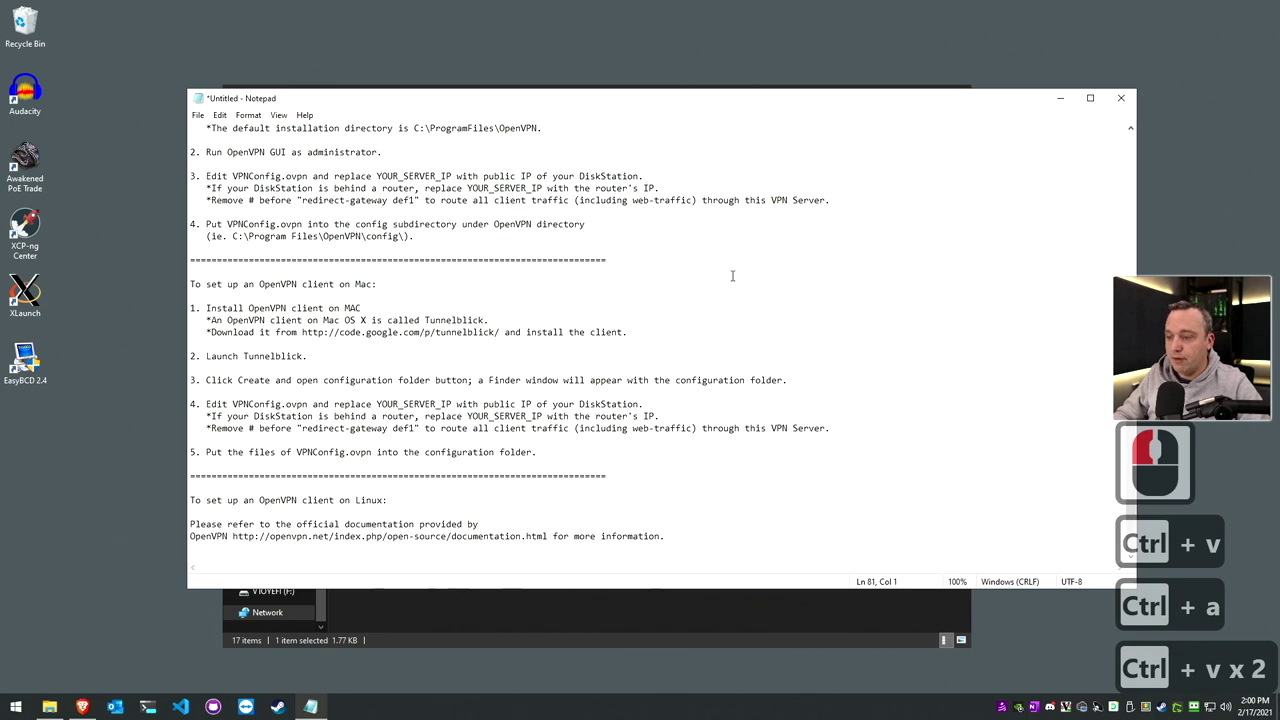
key("ctrl+v")
key("ctrl+v")
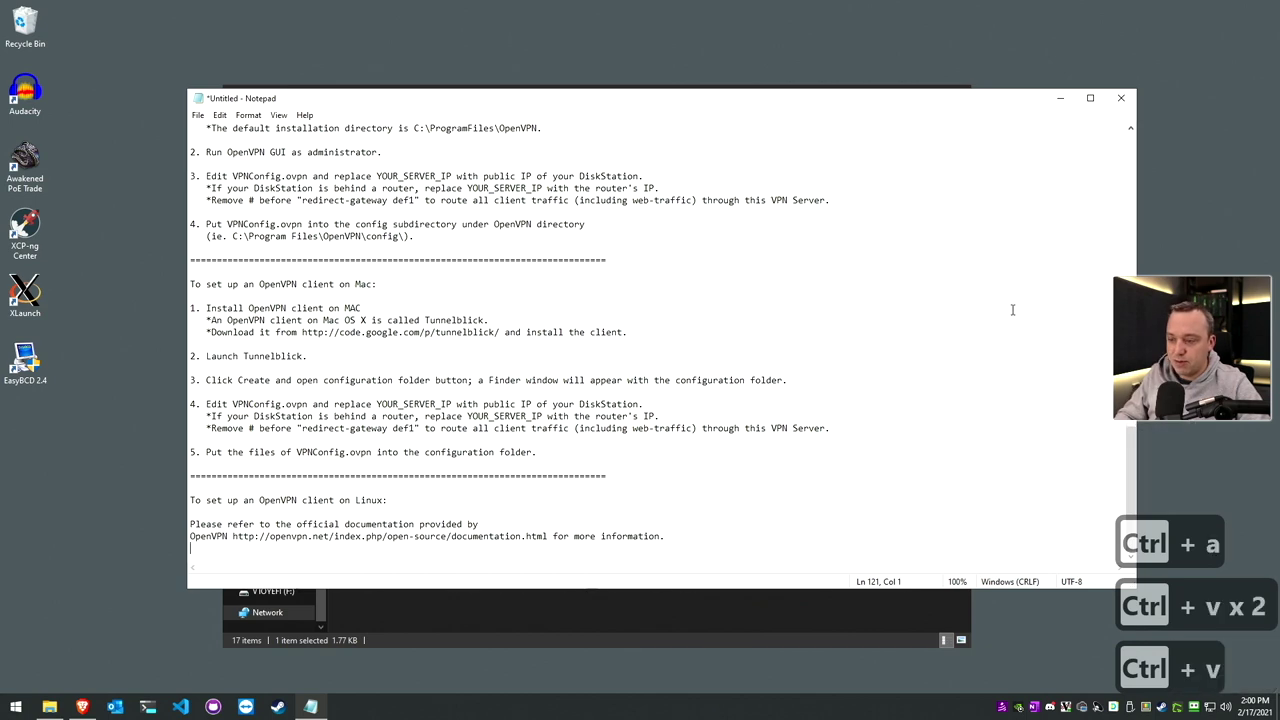
Step: Delete all the text in the untitled Notepad document
scroll(815, 352, "up", 20)
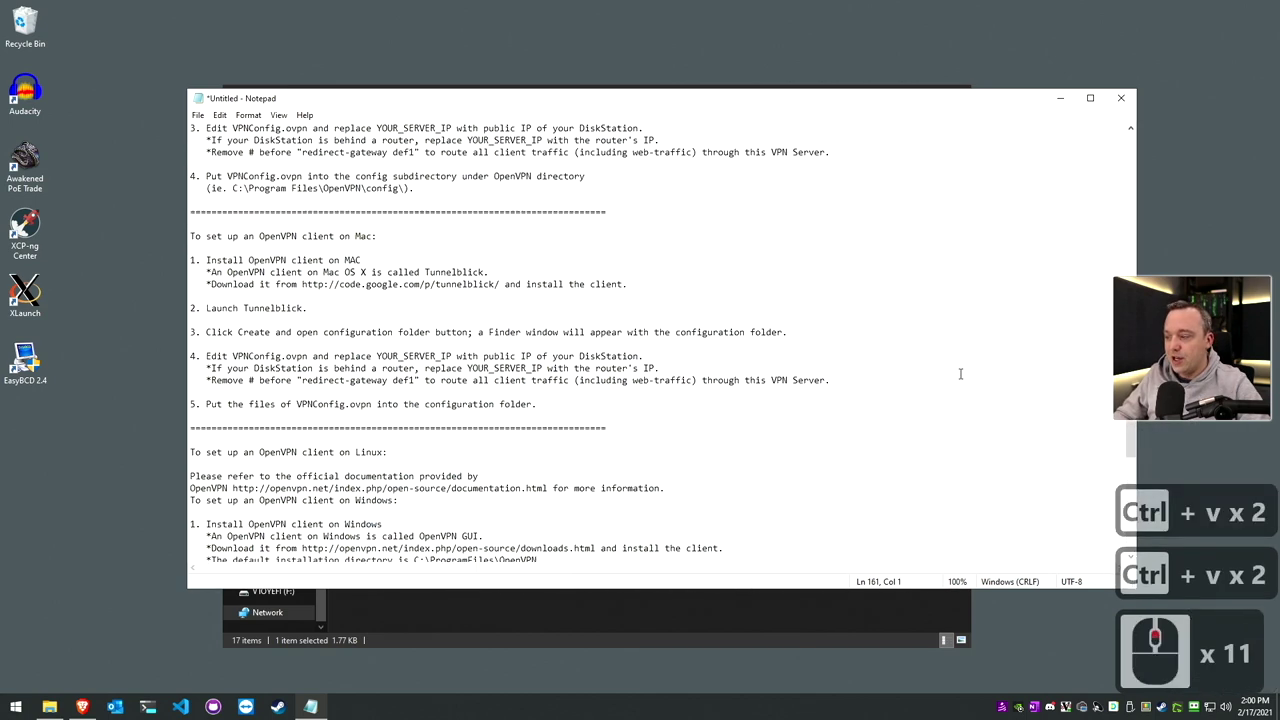
scroll(815, 352, "up", 20)
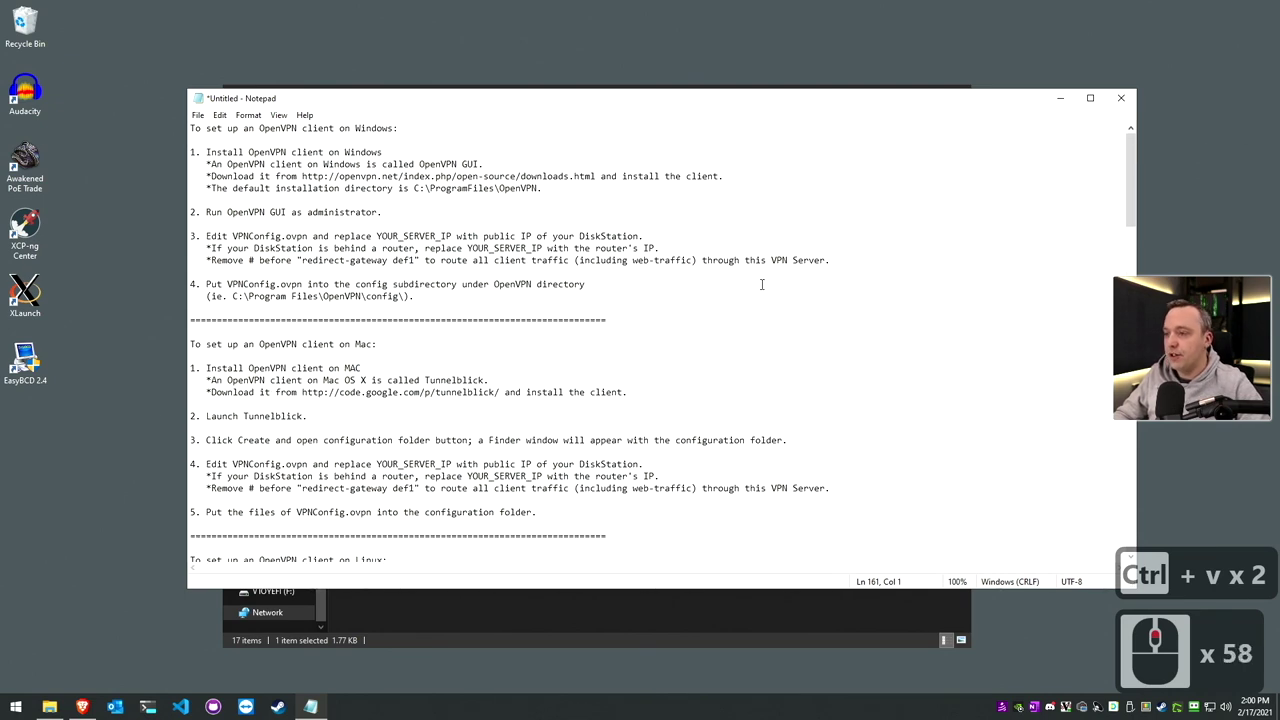
key("ctrl+a")
key("Delete")
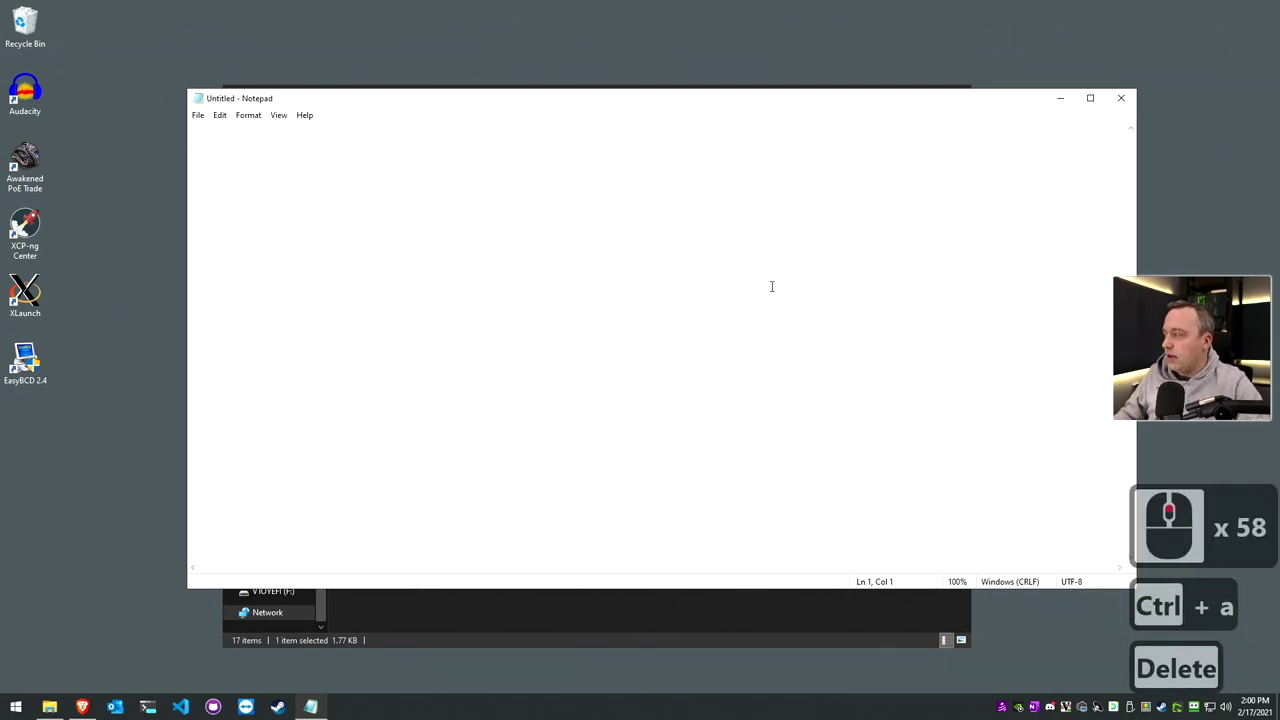
Step: Close the untitled Notepad document and run the recent Google search "best x264 obs settings eposvox" in the Brave browser
left_click(1121, 97)
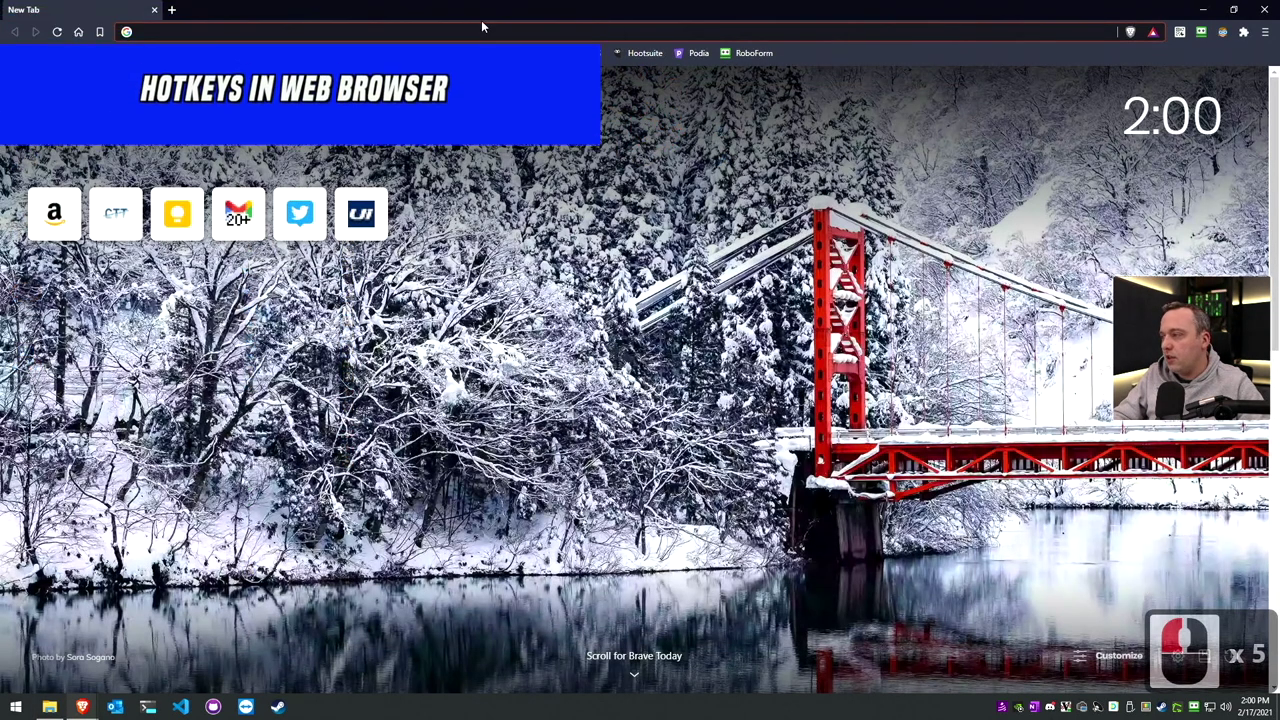
left_click(461, 30)
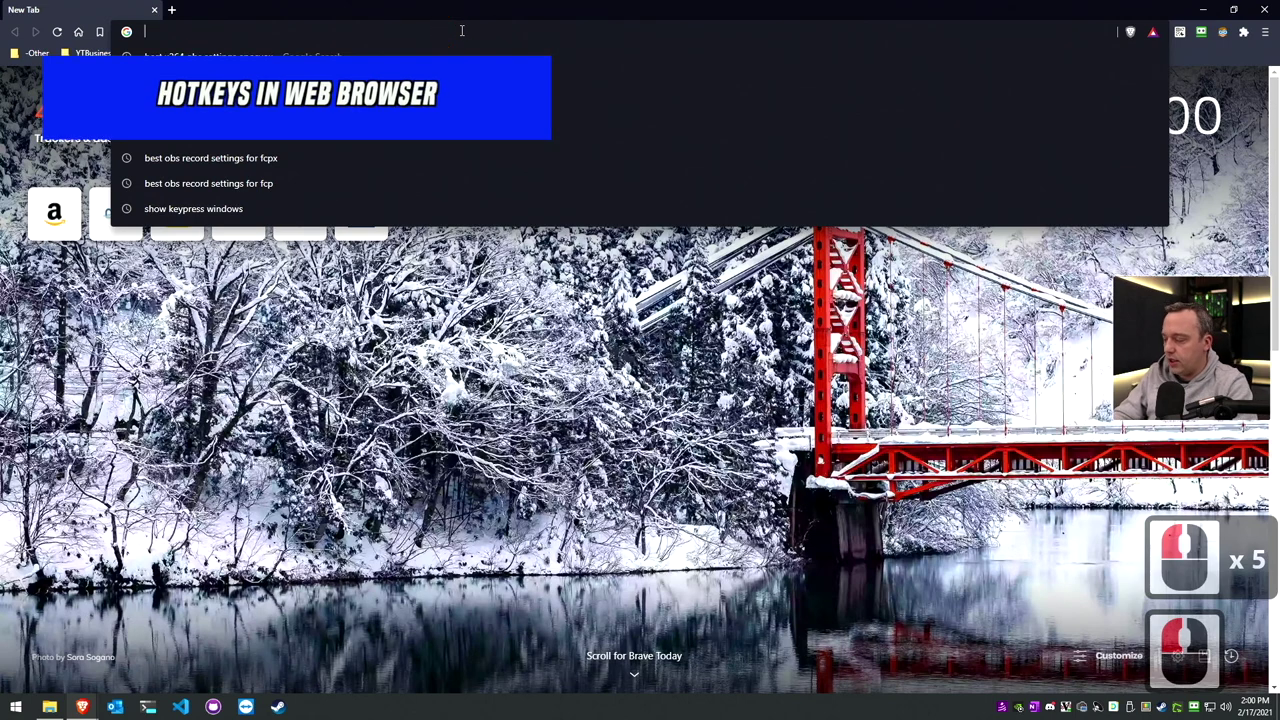
key("Down")
key("Return")
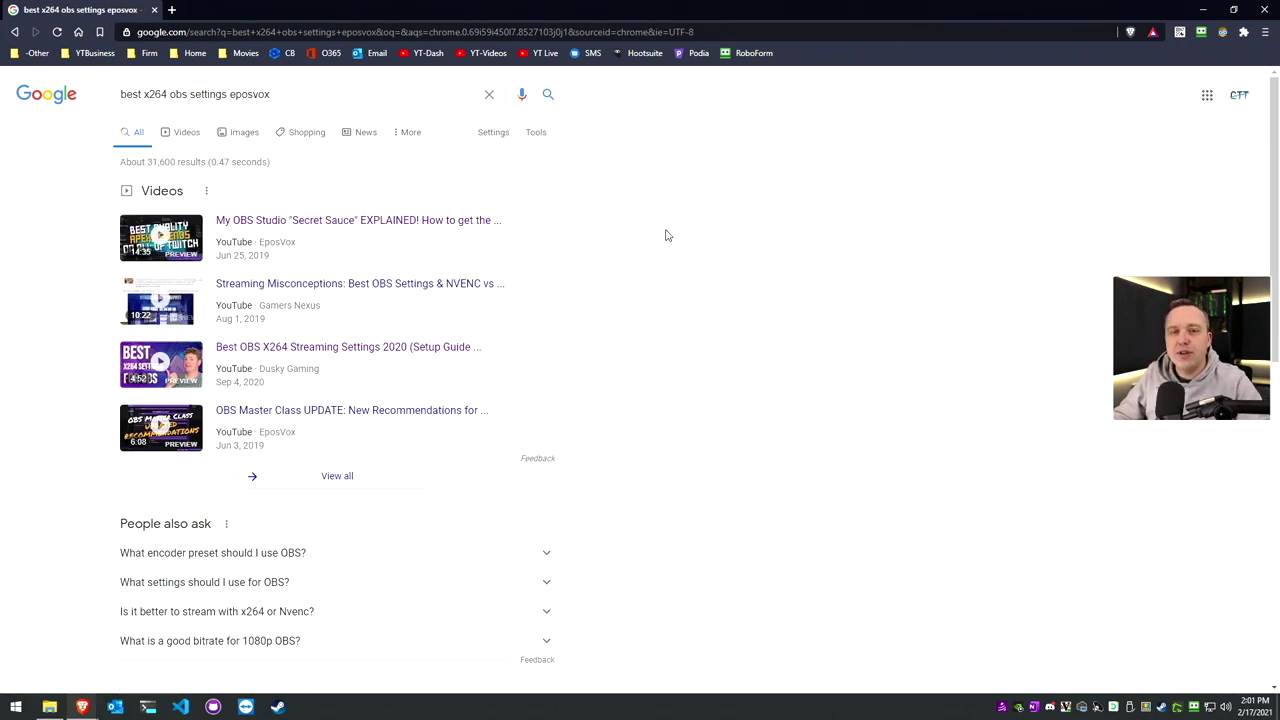
Step: Go back from the search results to the new tab page, forward to the results, and back again
key("alt")
key("alt+Left")
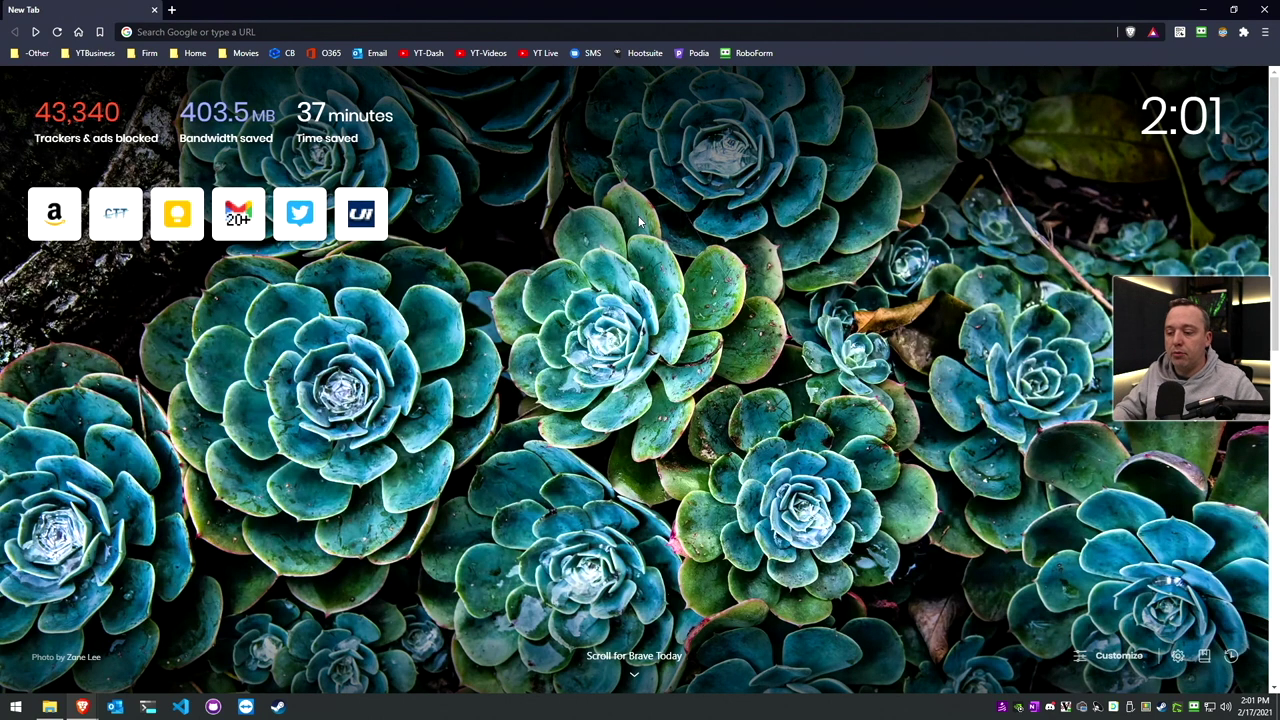
key("alt+Right")
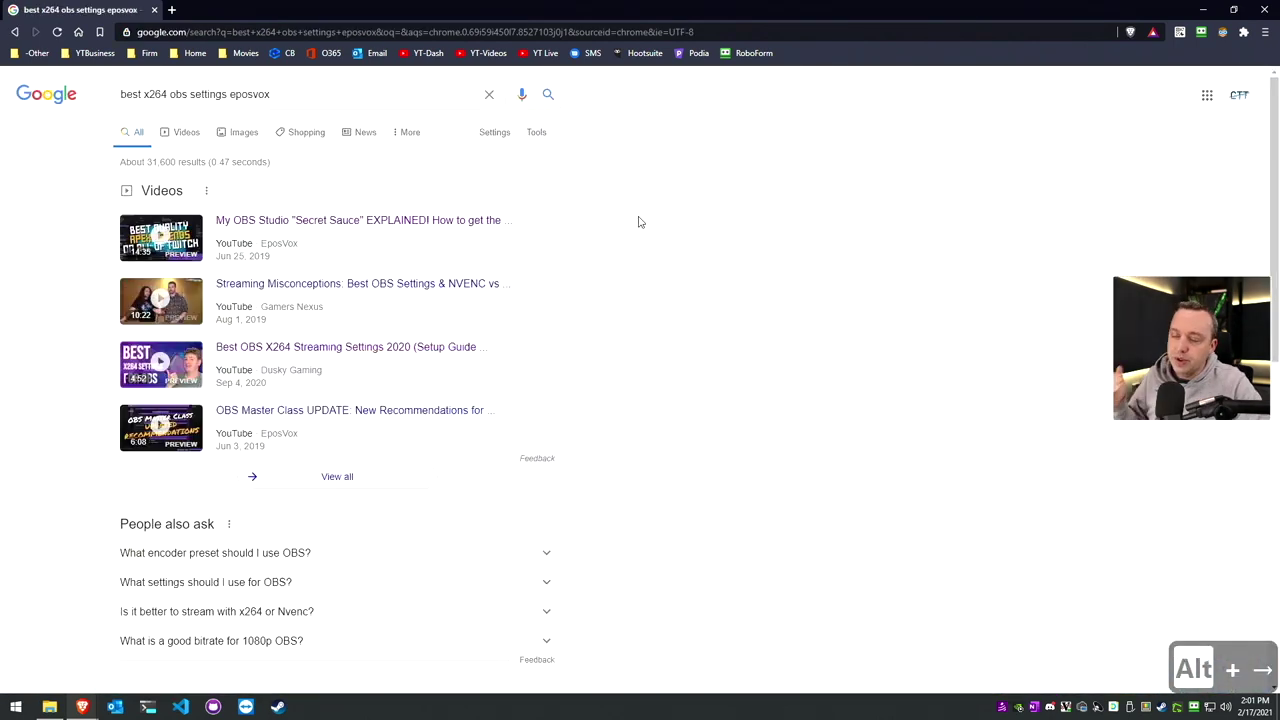
key("alt+Left")
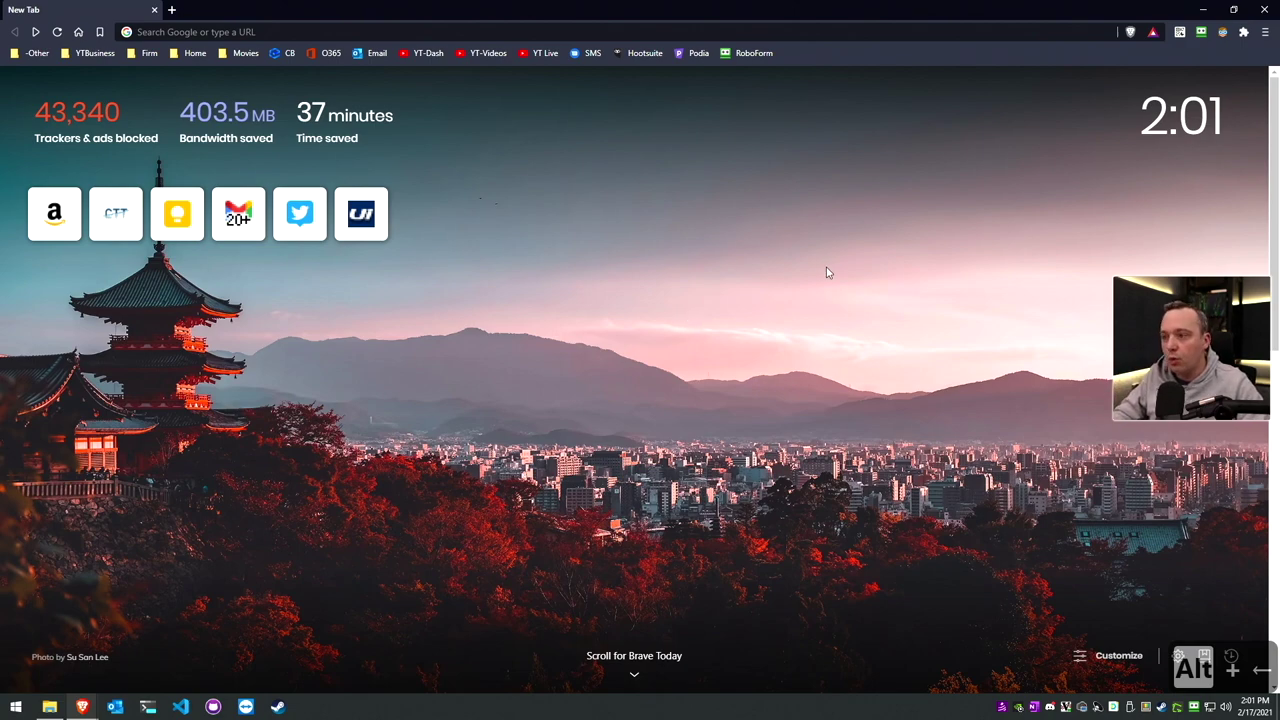
Step: Return to the Dropbox folder in File Explorer and move the file selection from bike.png down to readme.txt
left_click(368, 424)
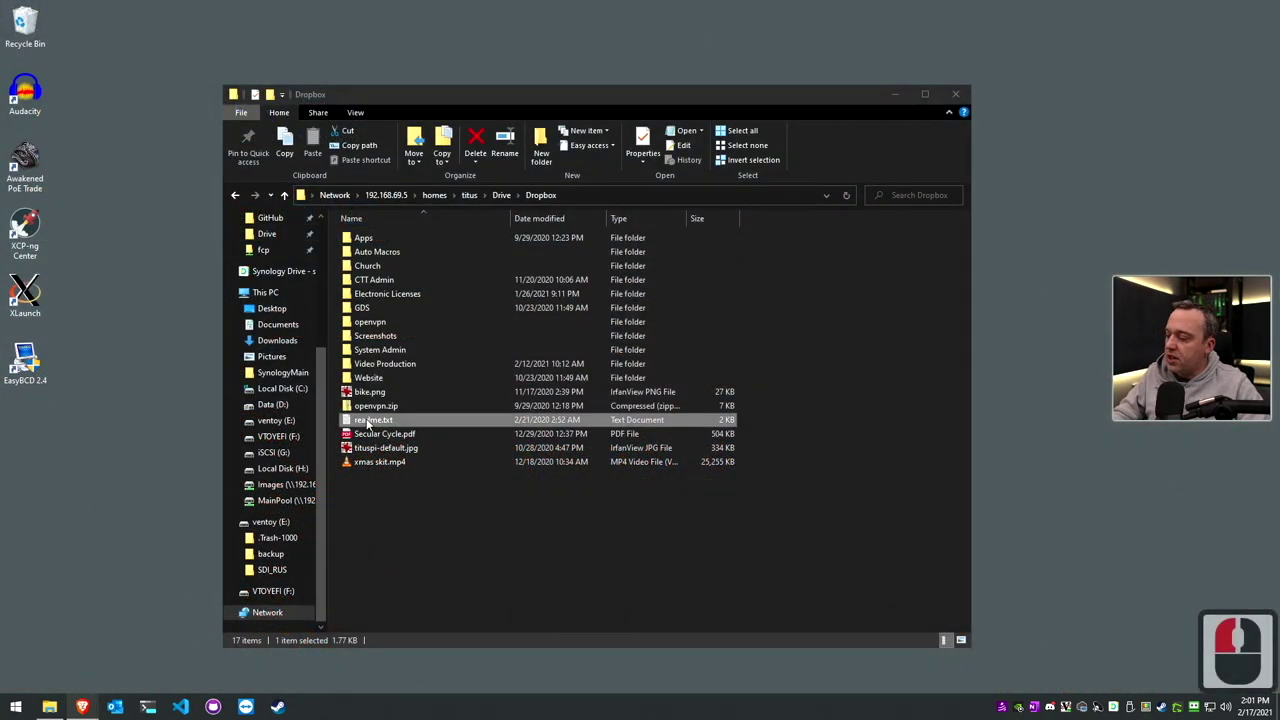
left_click(389, 394)
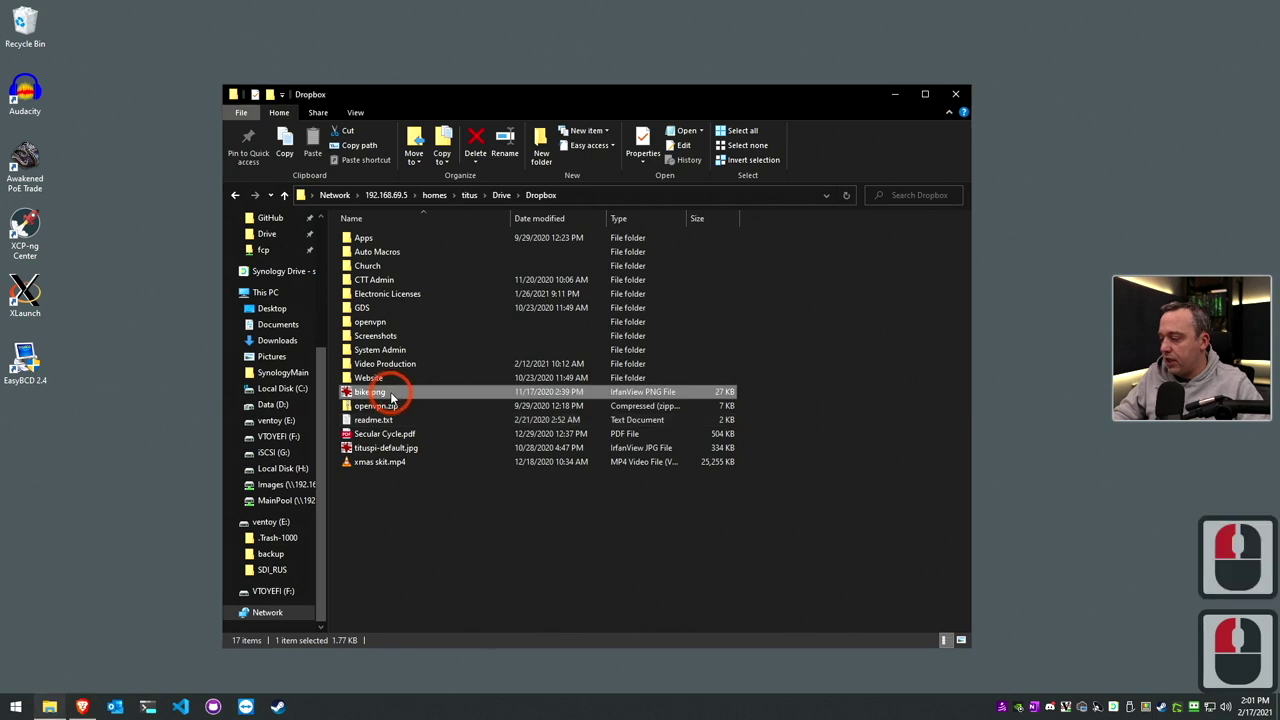
key("Down")
key("Down")
key("Up")
key("Down")
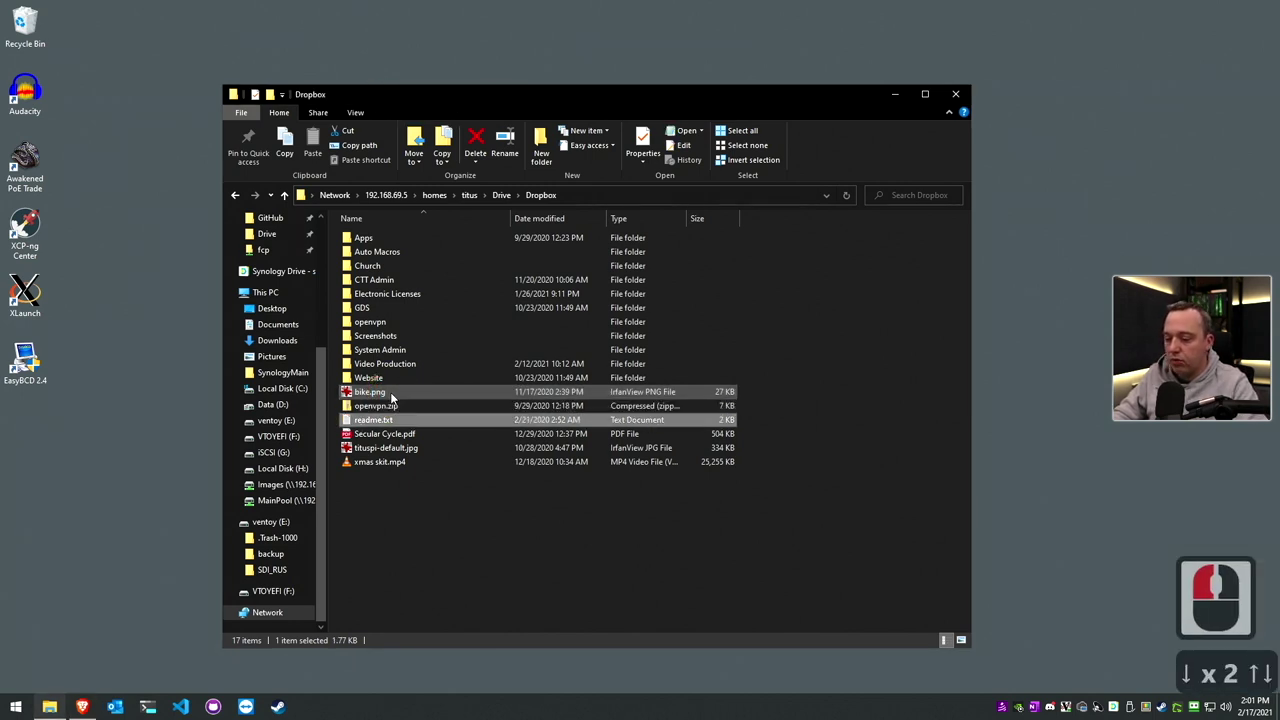
key("Up")
key("Down")
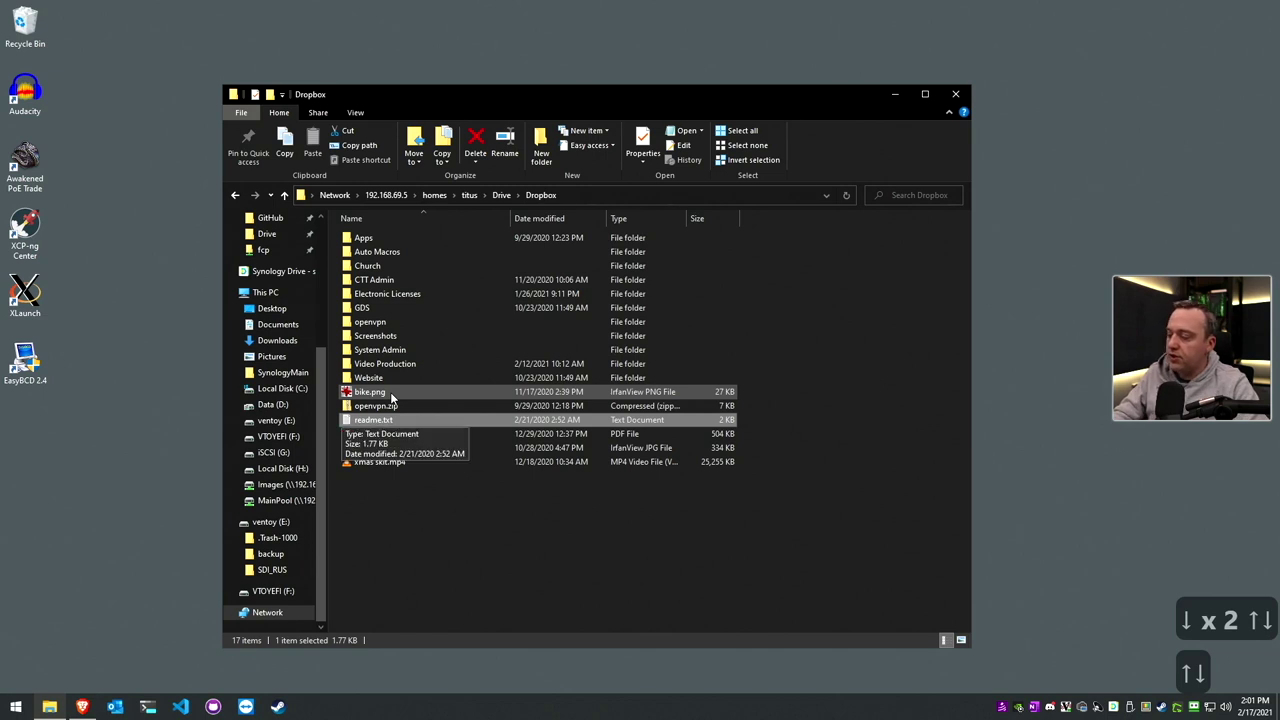
Step: Rename the selected readme.txt file as read.txt
key("F2")
type("read")
key("Return")
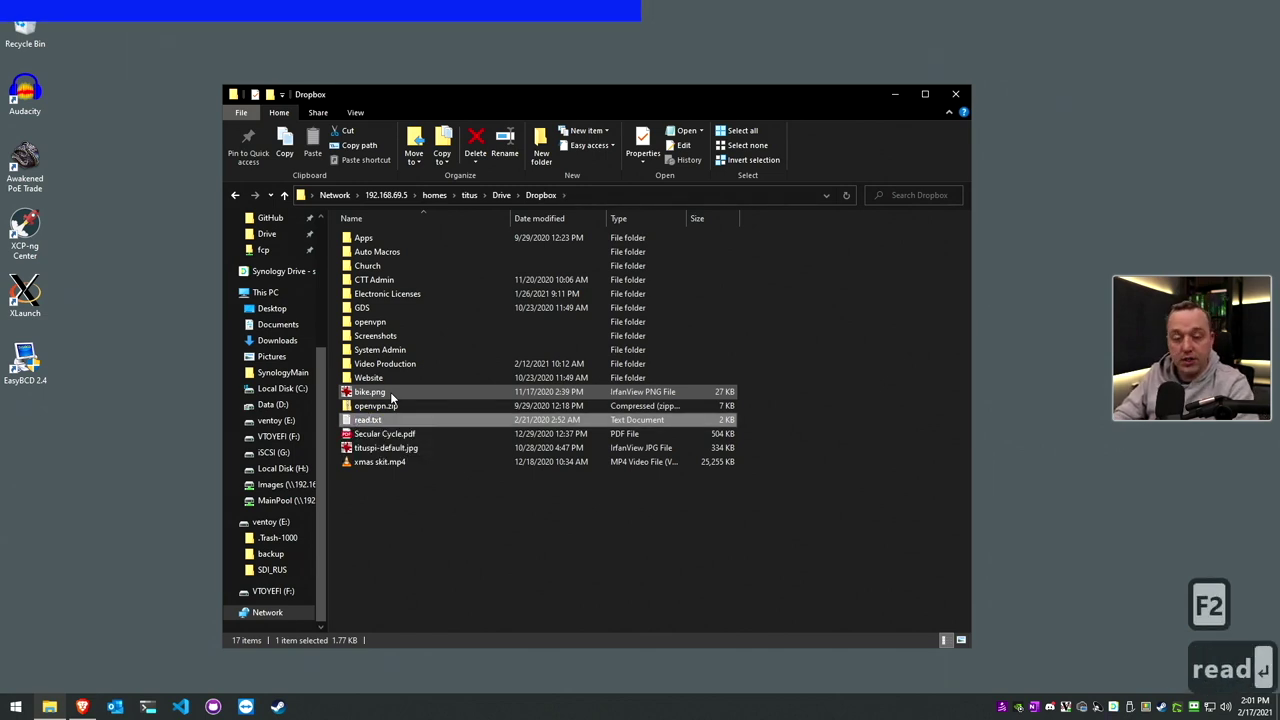
Step: Rename the read.txt file as README.txt
key("F2")
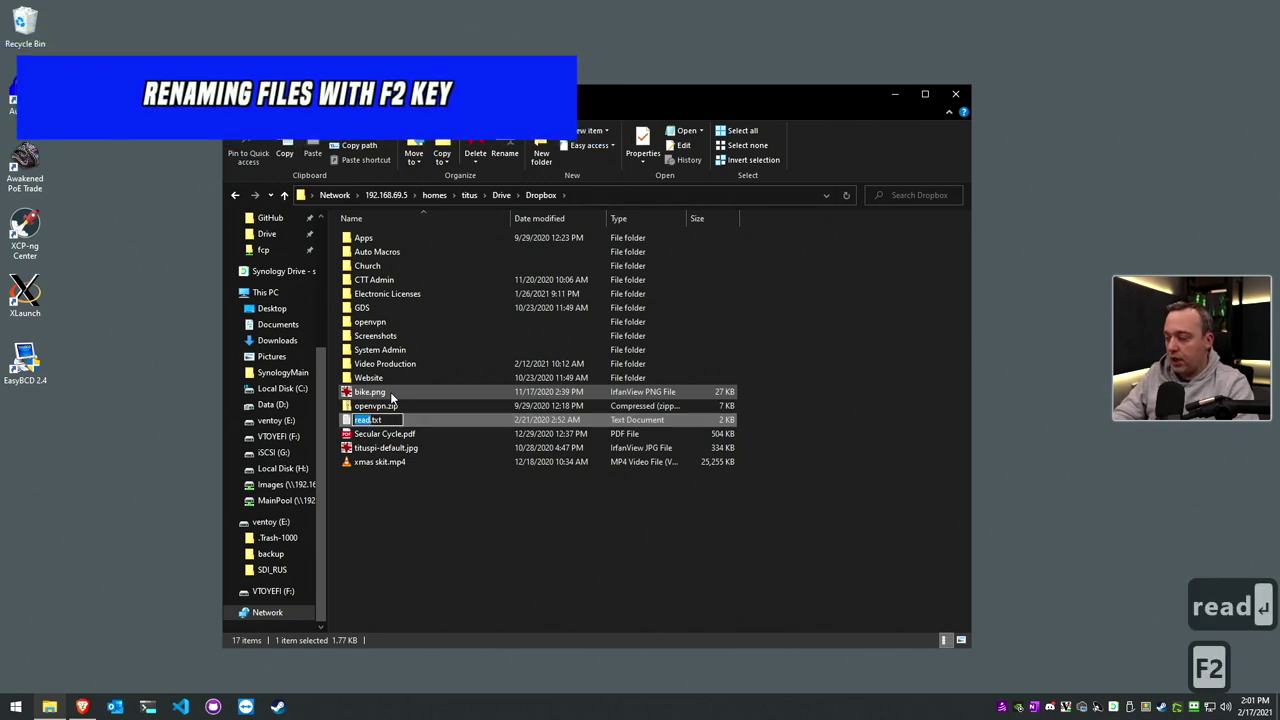
type("README")
key("Return")
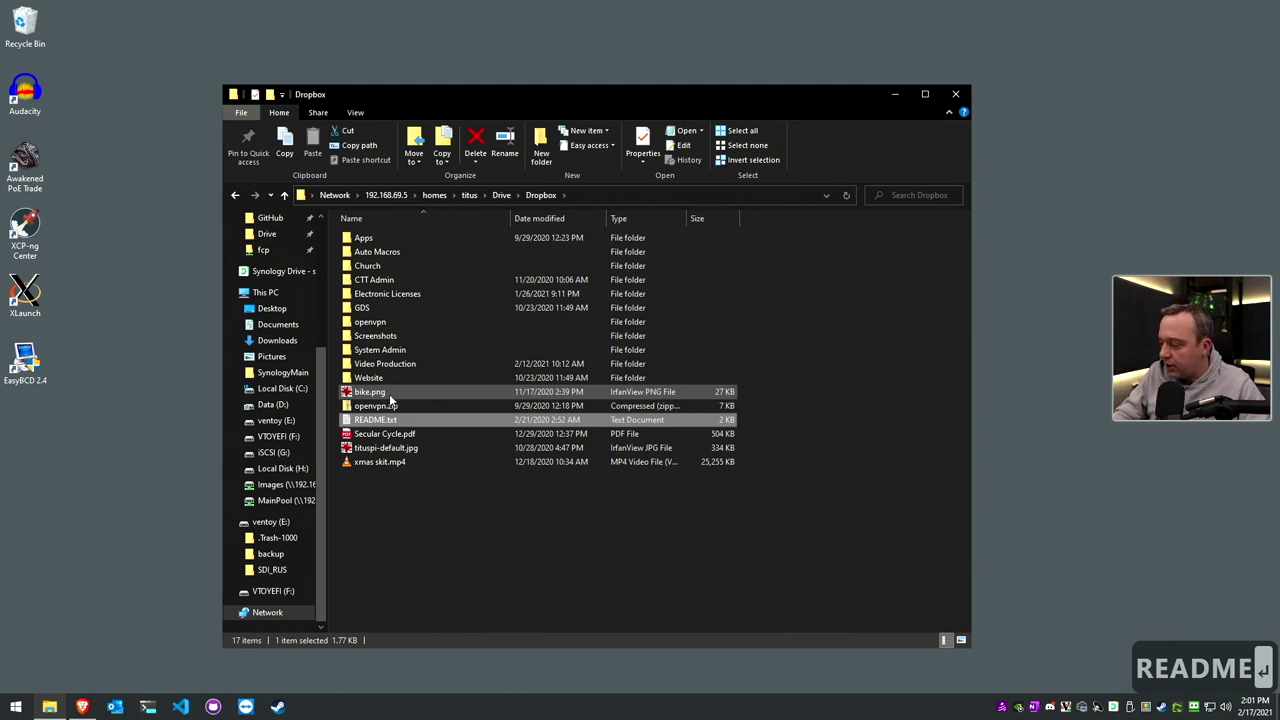
left_click(375, 420)
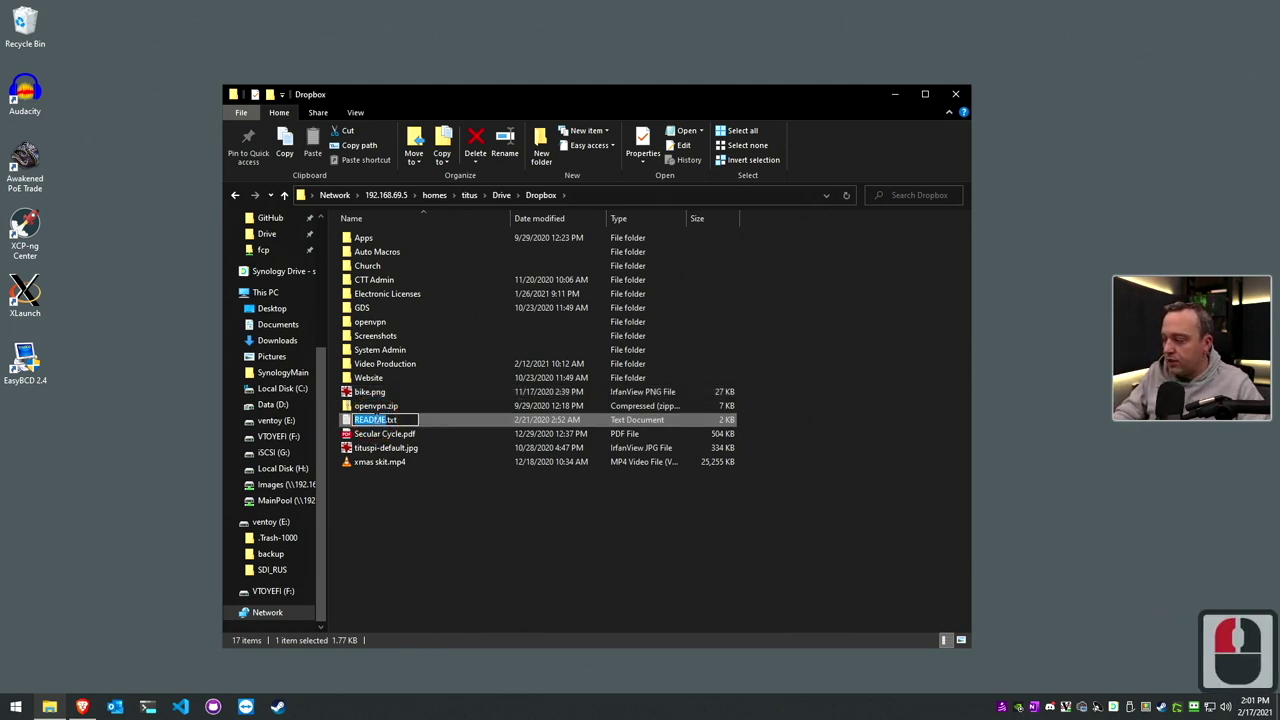
key("Escape")
right_click(400, 419)
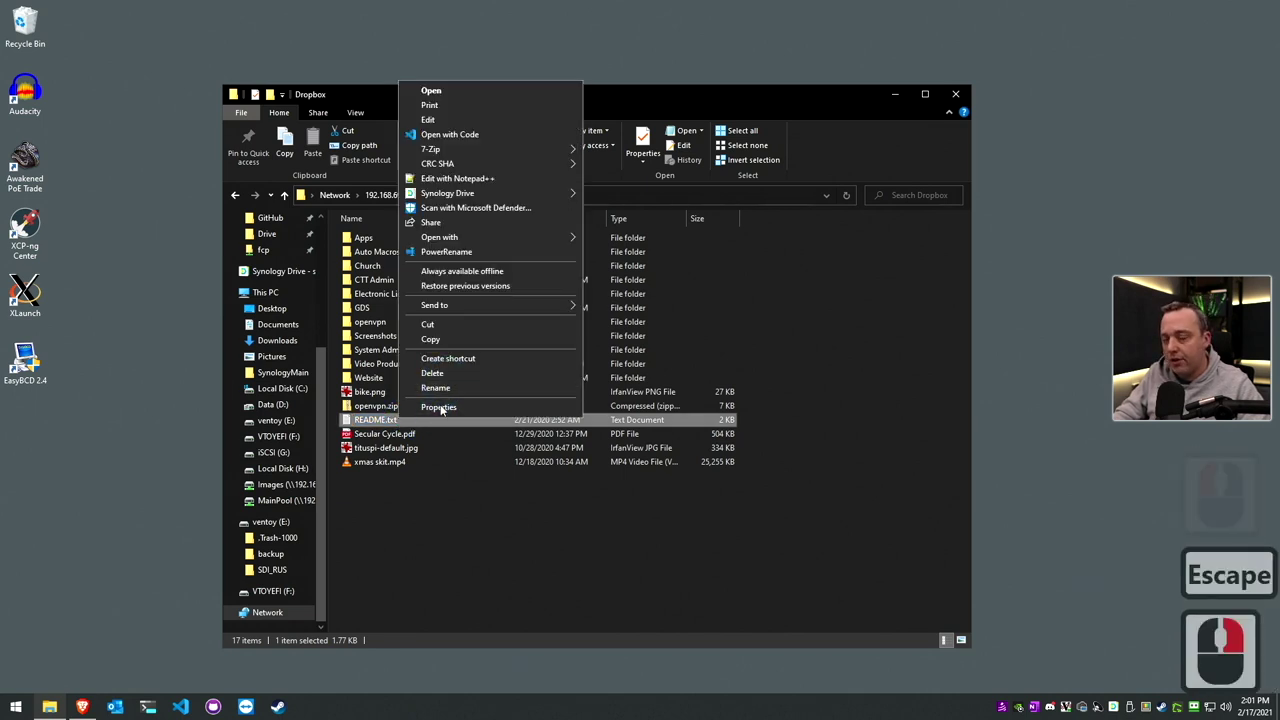
key("Escape")
key("F2")
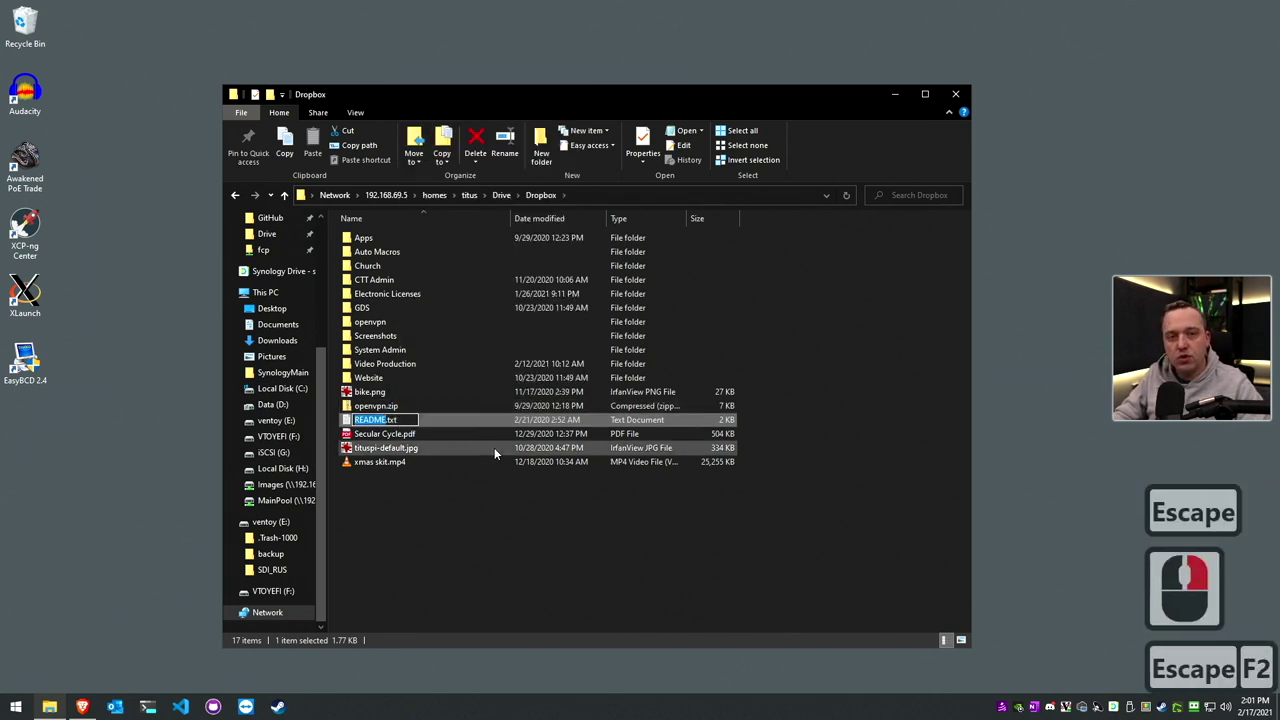
key("Escape")
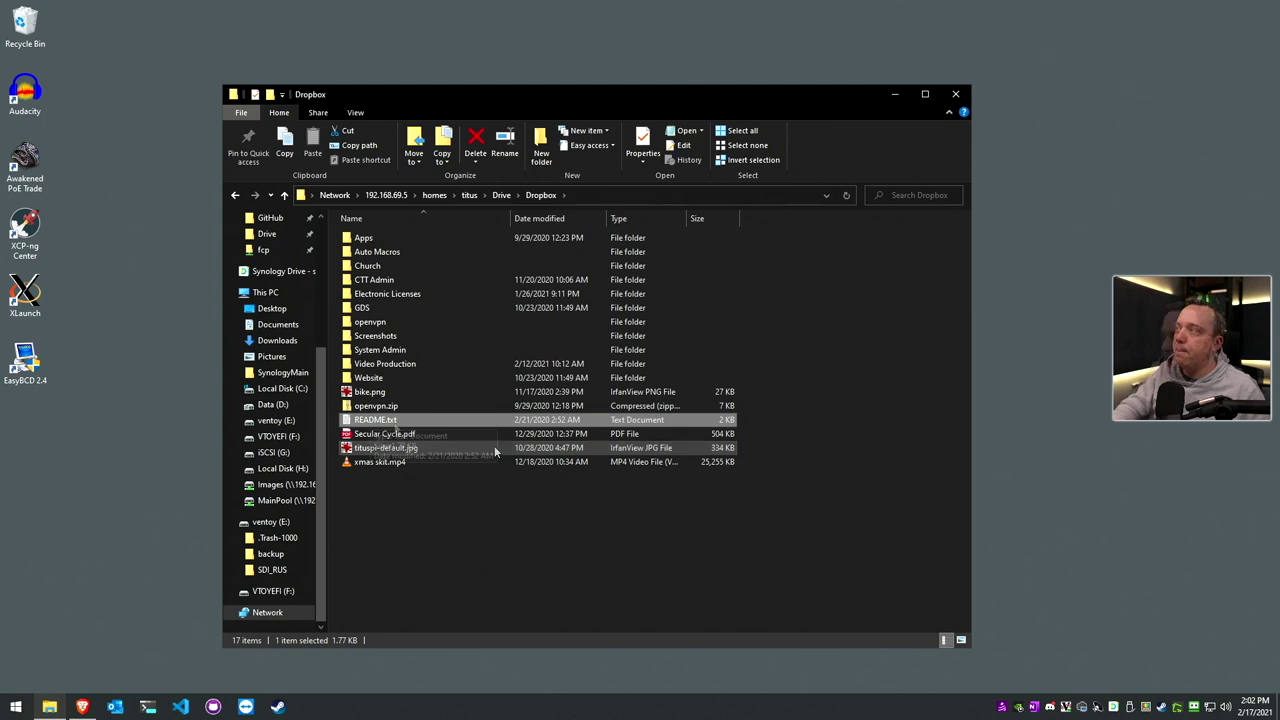
Step: Clear the file selection and close the Dropbox folder window
left_click(628, 546)
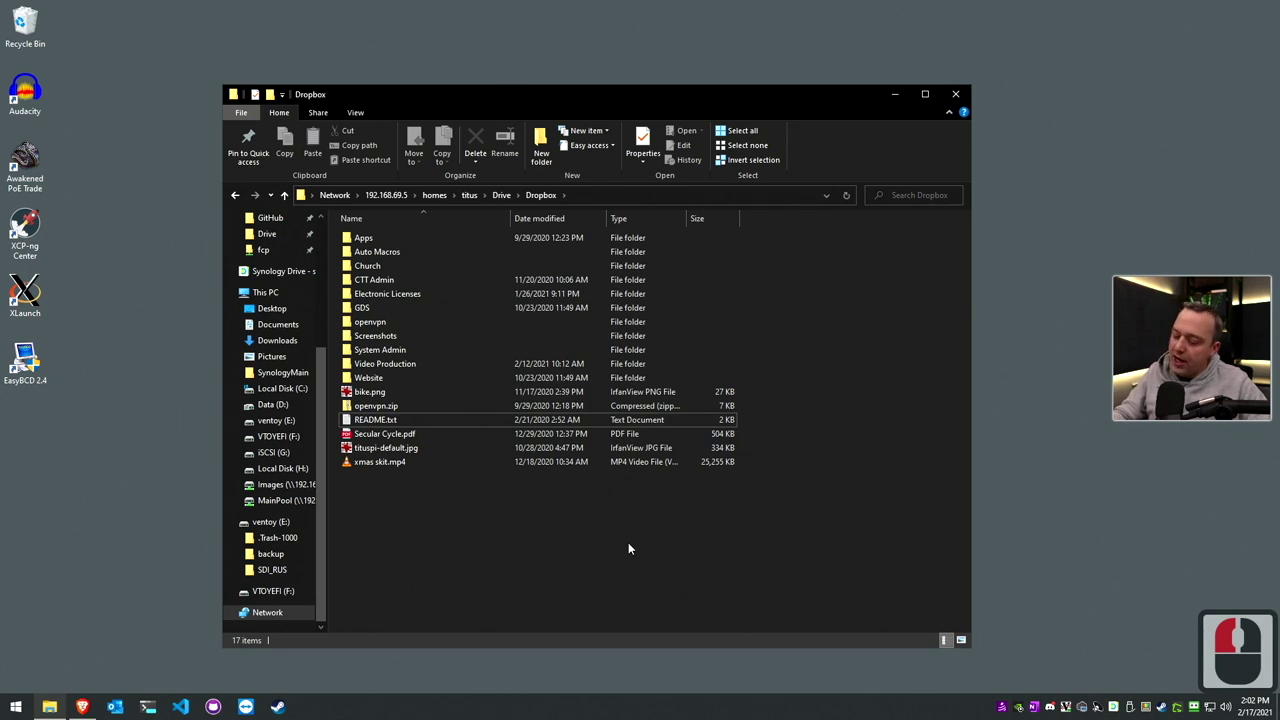
key("alt+F4")
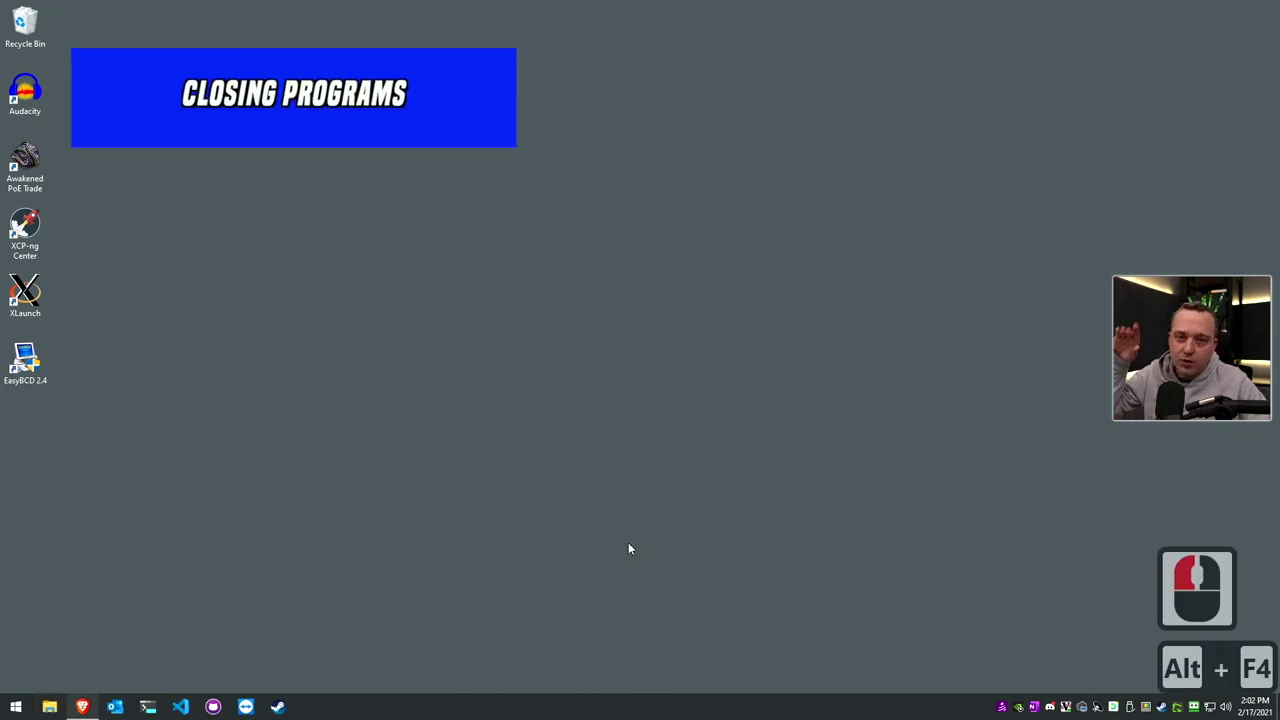